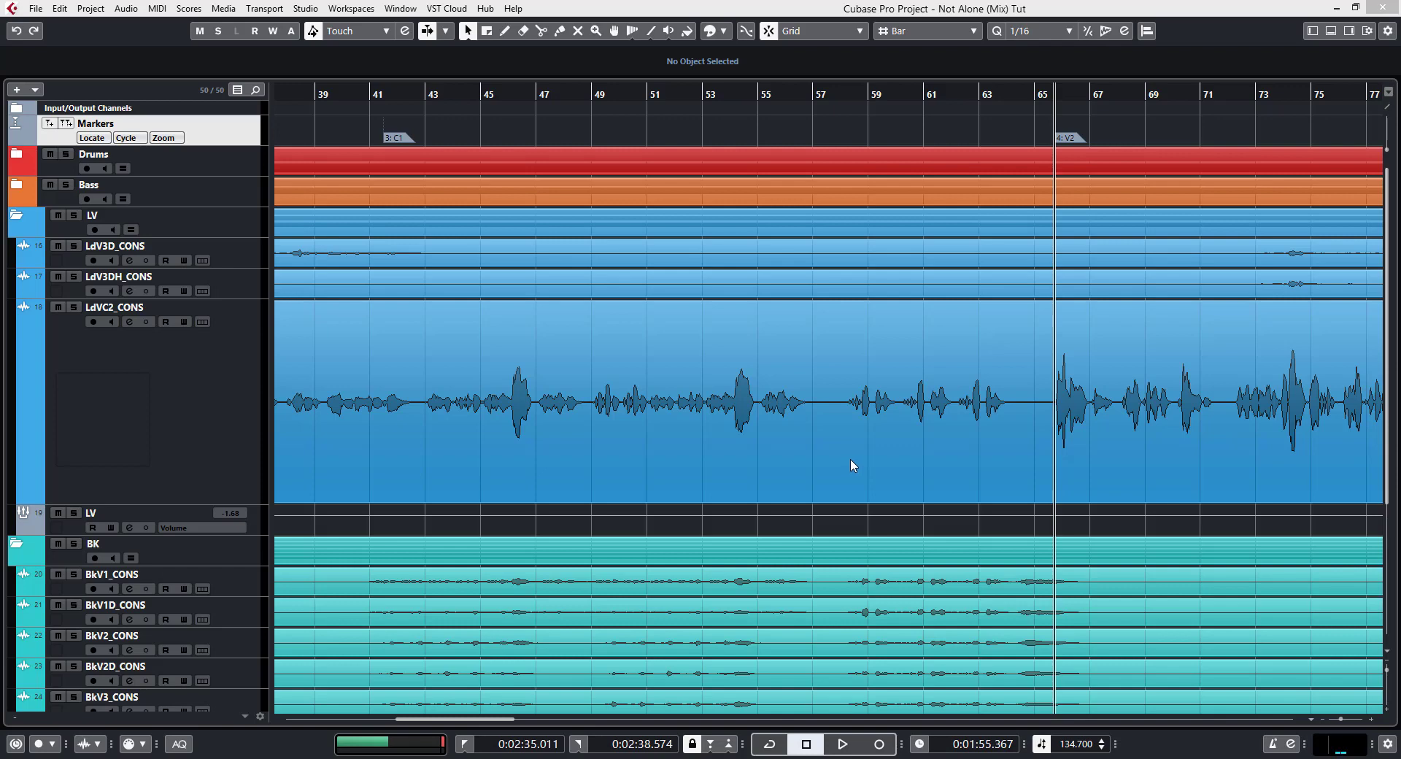
In the mixer, mute the Plate and Delay channels, the backing vocals with their BK group, and the LdV3D and LdV3DH doubles.
click(675, 6)
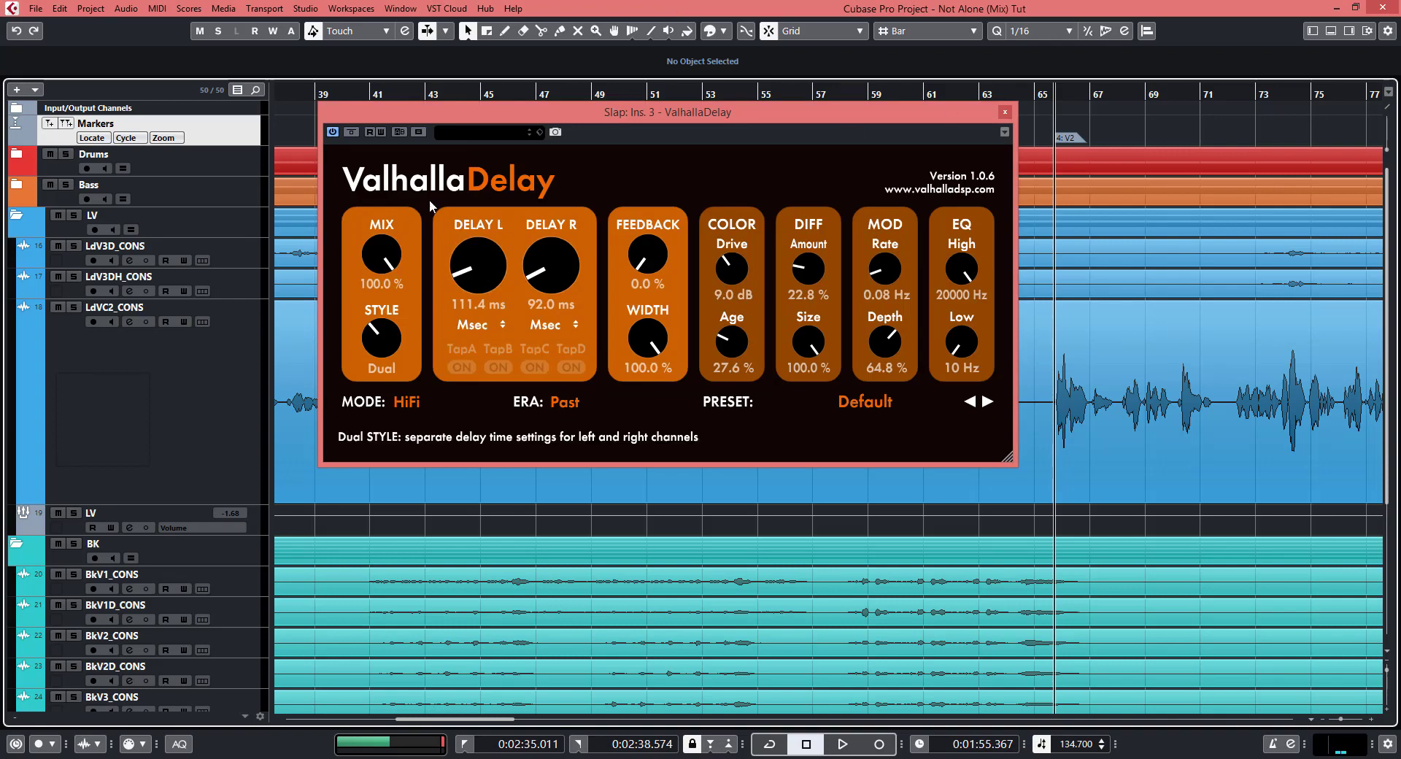
click(1004, 113)
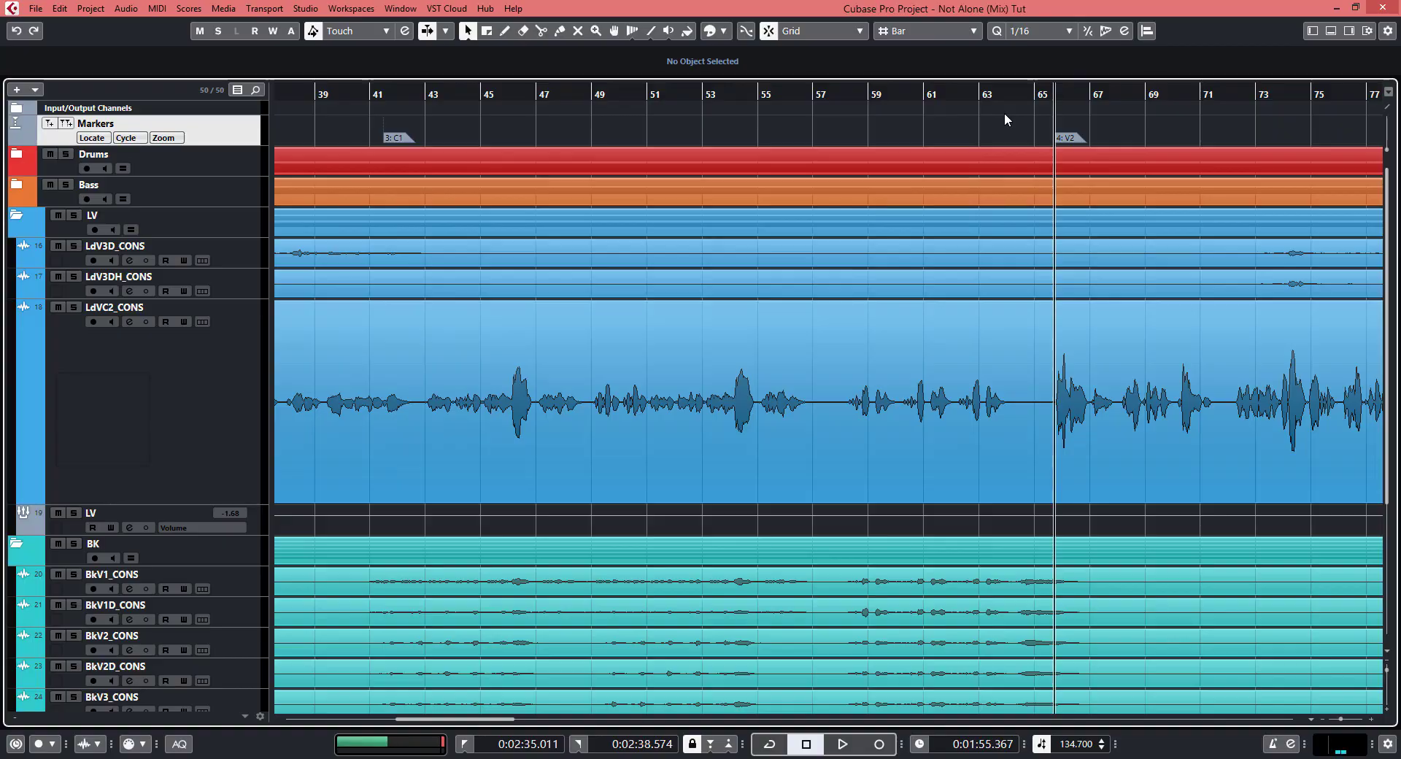
key(F3)
drag(726, 749, 781, 754)
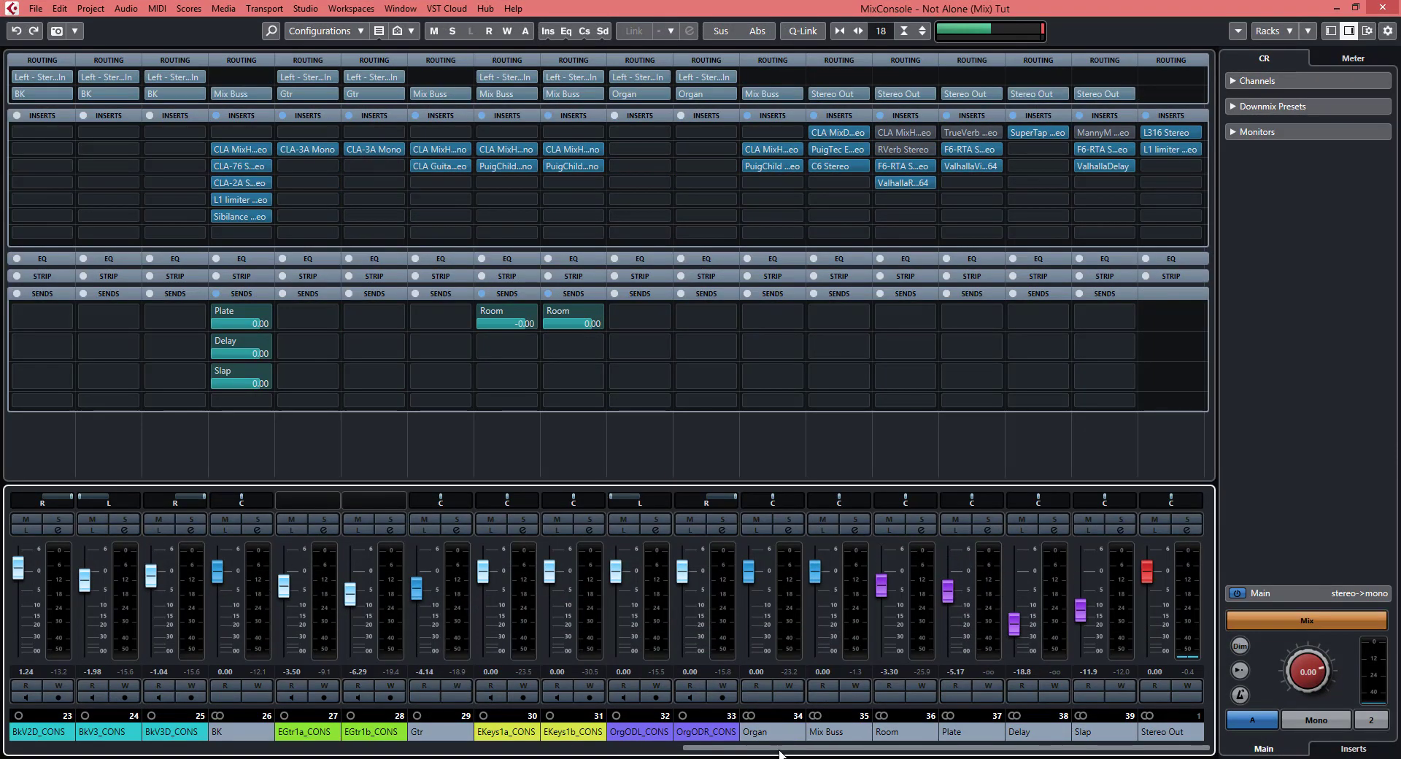
click(955, 519)
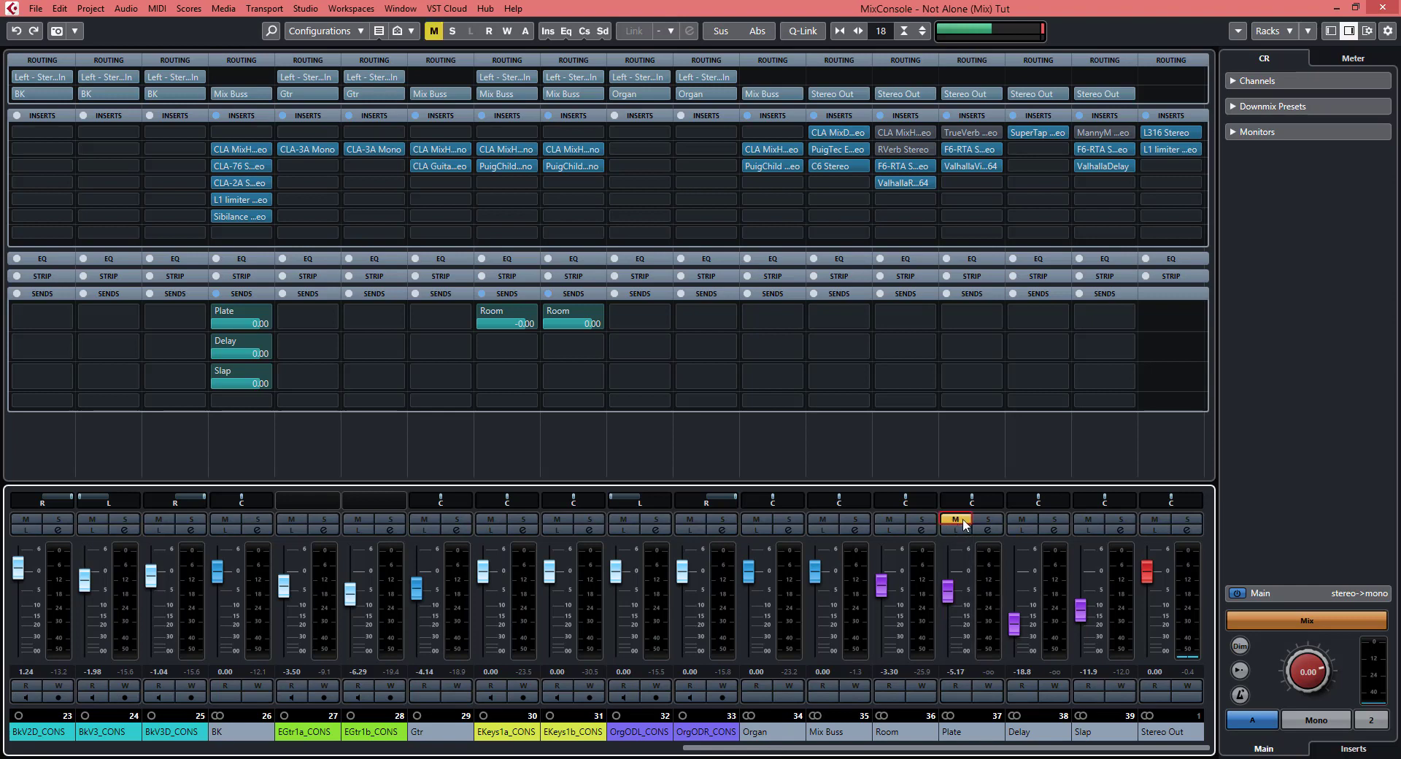
click(1021, 519)
drag(225, 518, 26, 519)
click(581, 748)
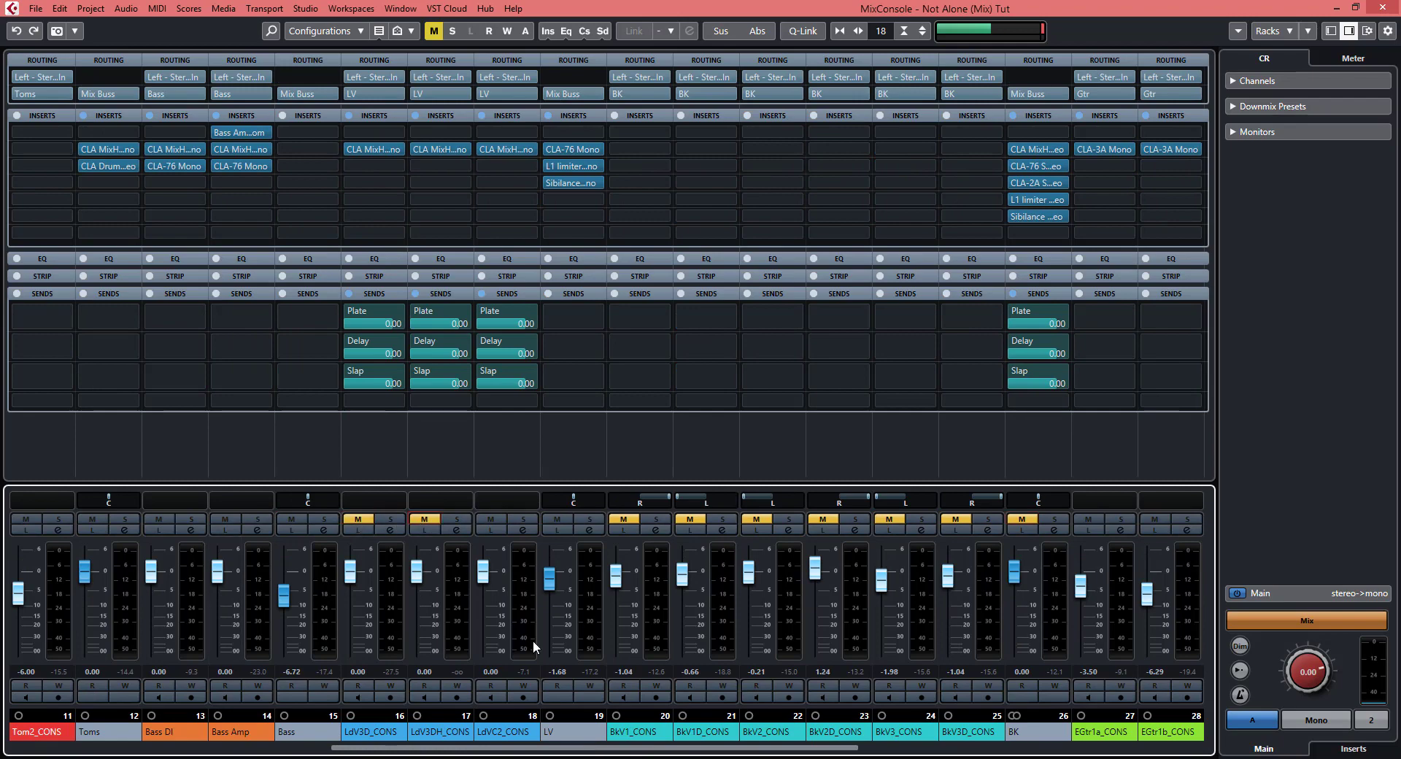
scroll(667, 748, down, 6)
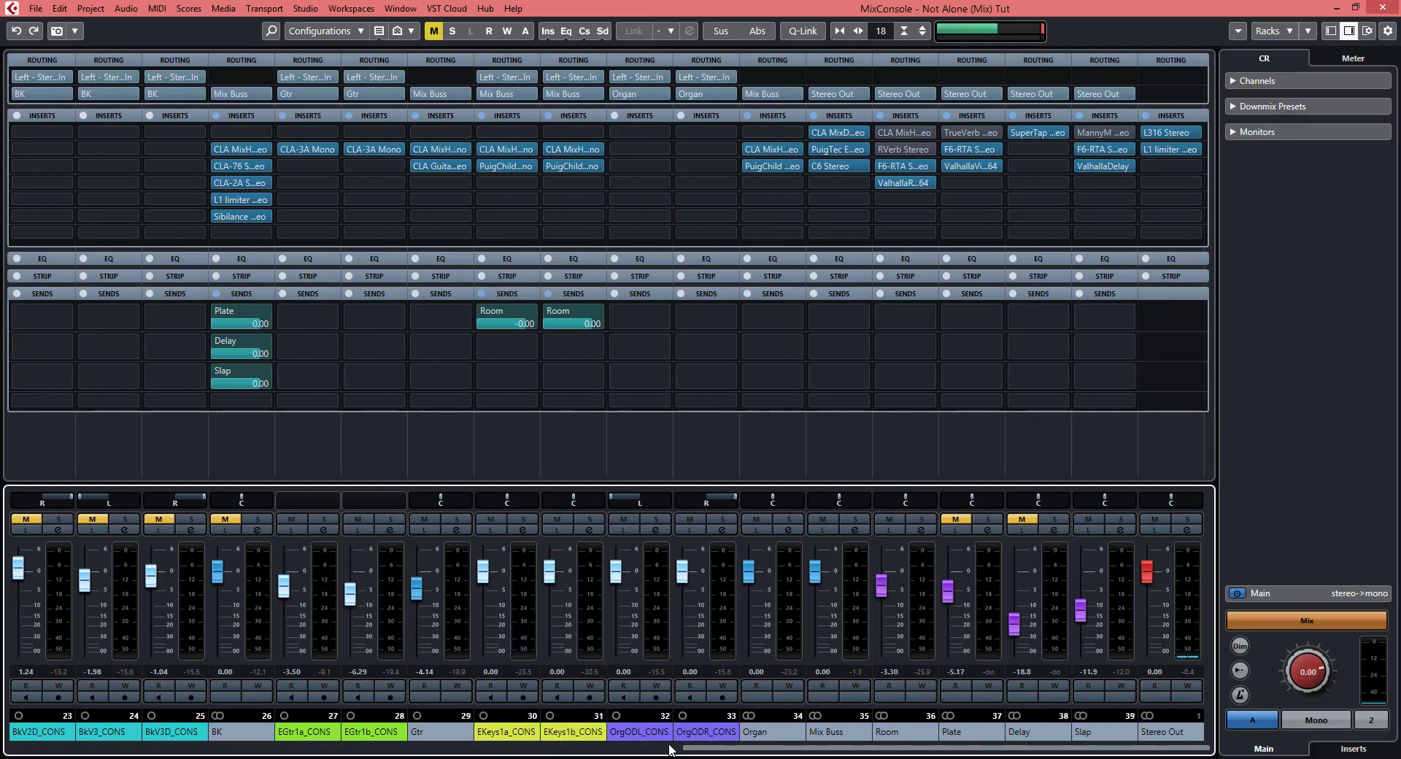
Review the Slap channel's F6-RTA filter and ValhallaDelay settings, trying out the delay's Feedback control.
click(1095, 149)
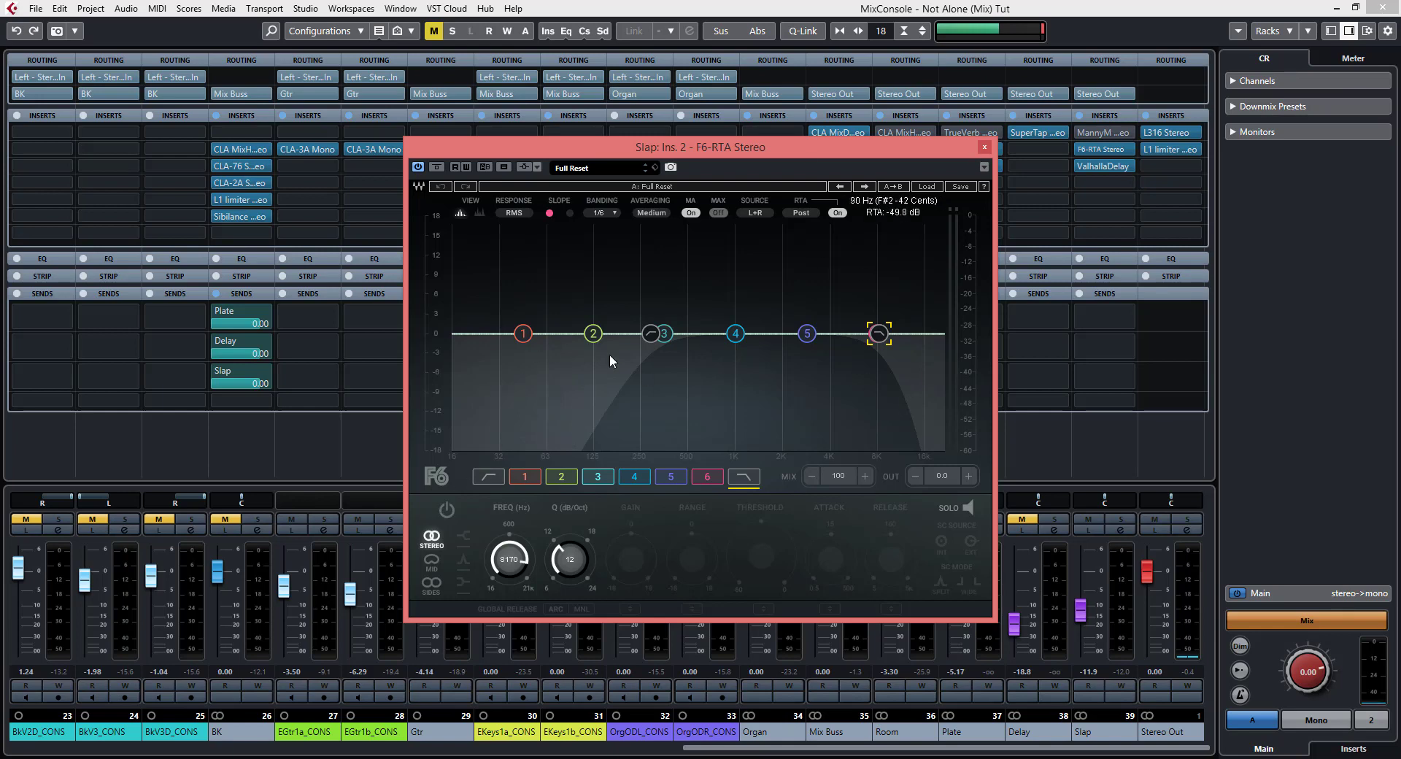
click(984, 148)
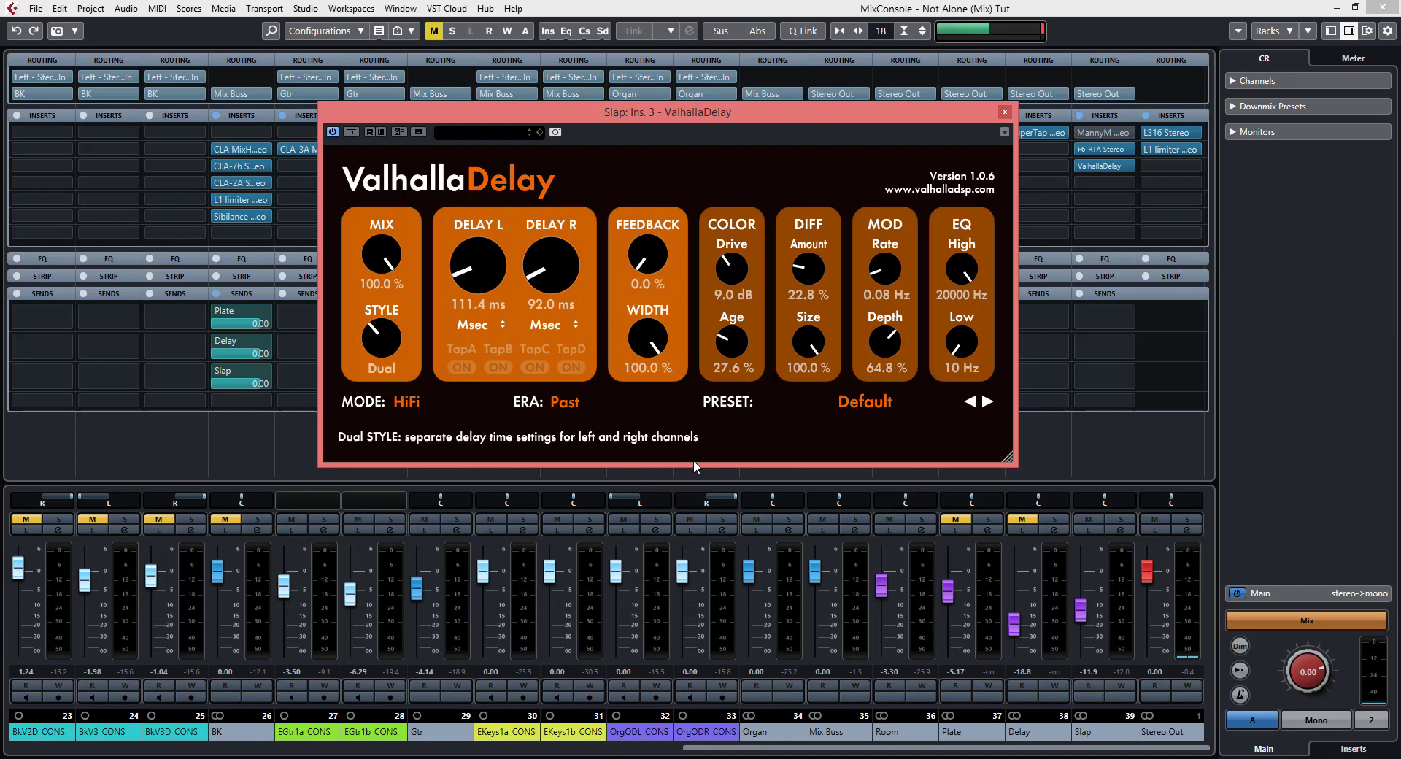
drag(648, 255, 613, 404)
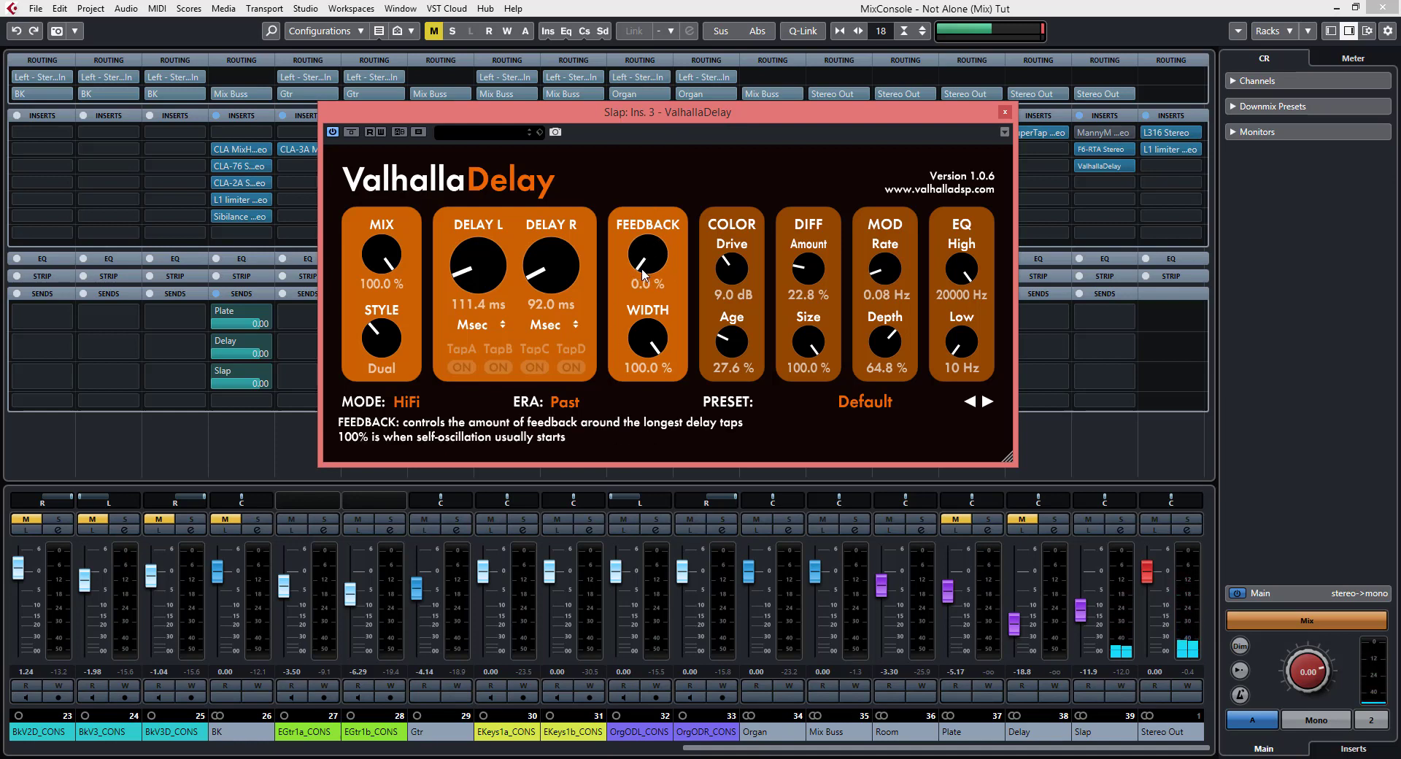
drag(647, 252, 639, 306)
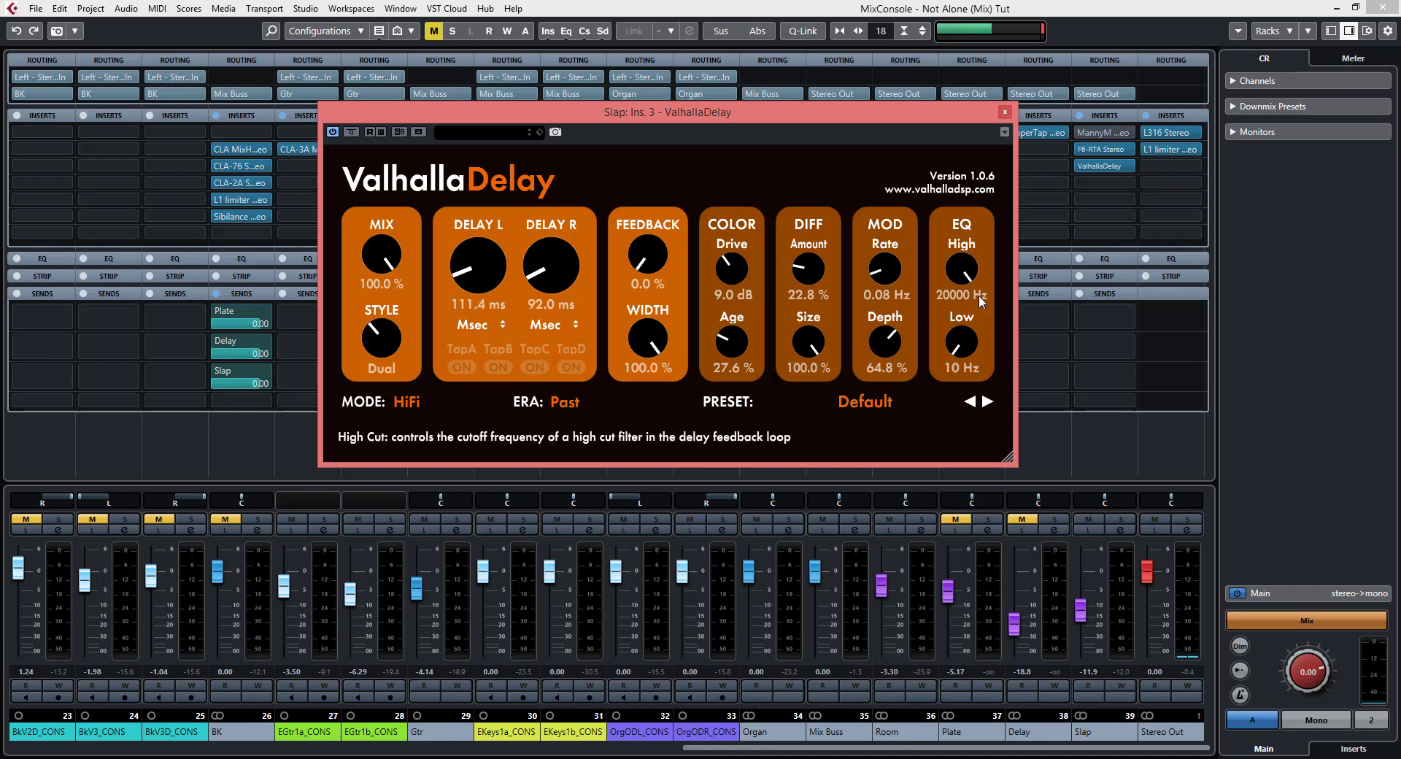
click(1096, 147)
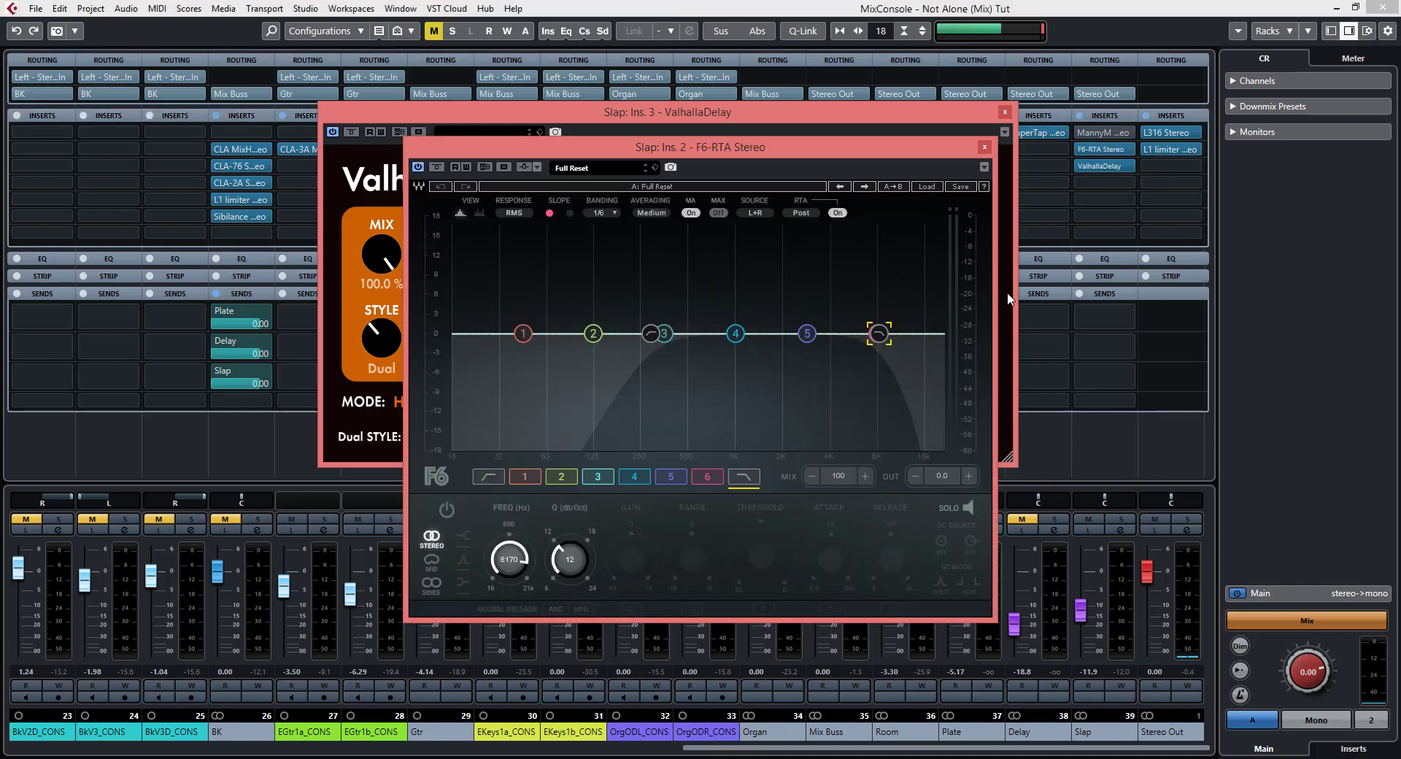
click(984, 148)
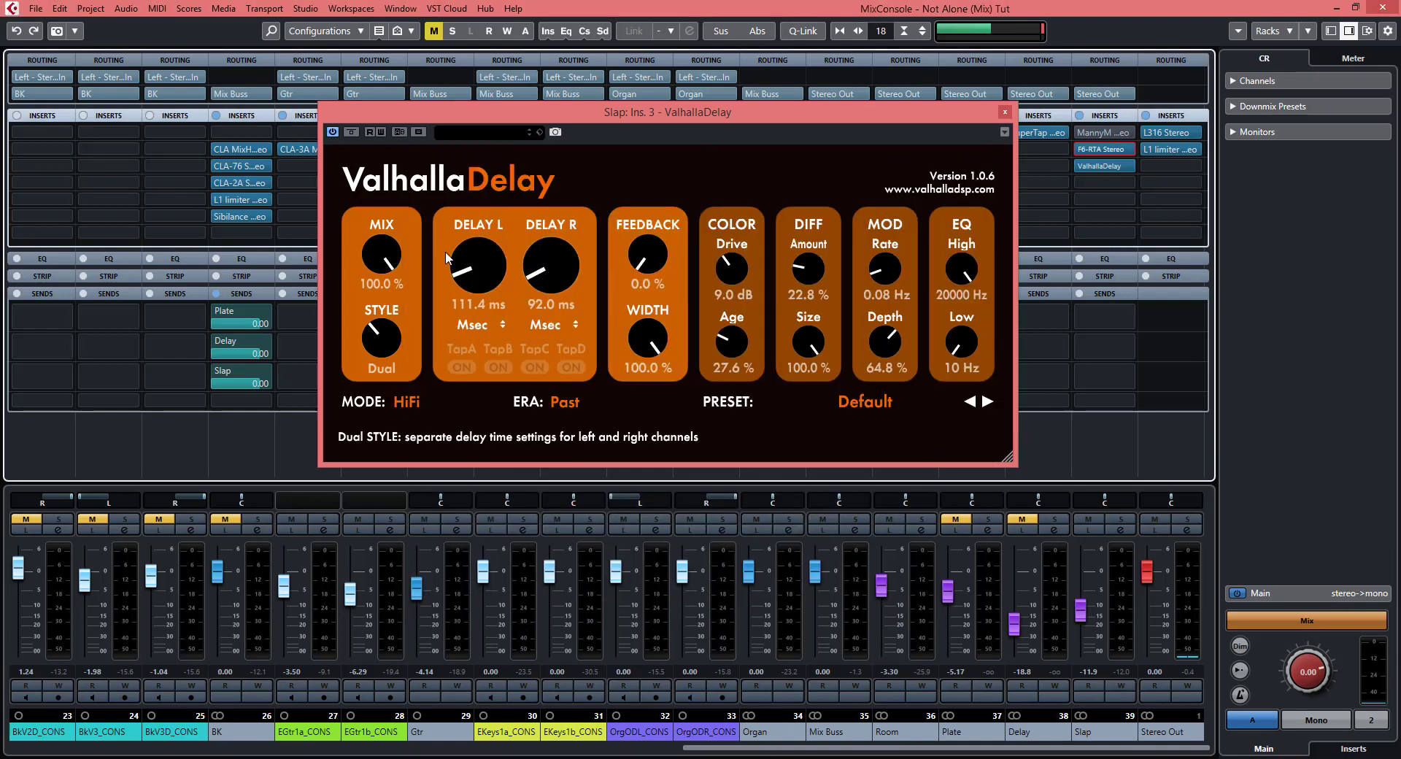
click(1004, 112)
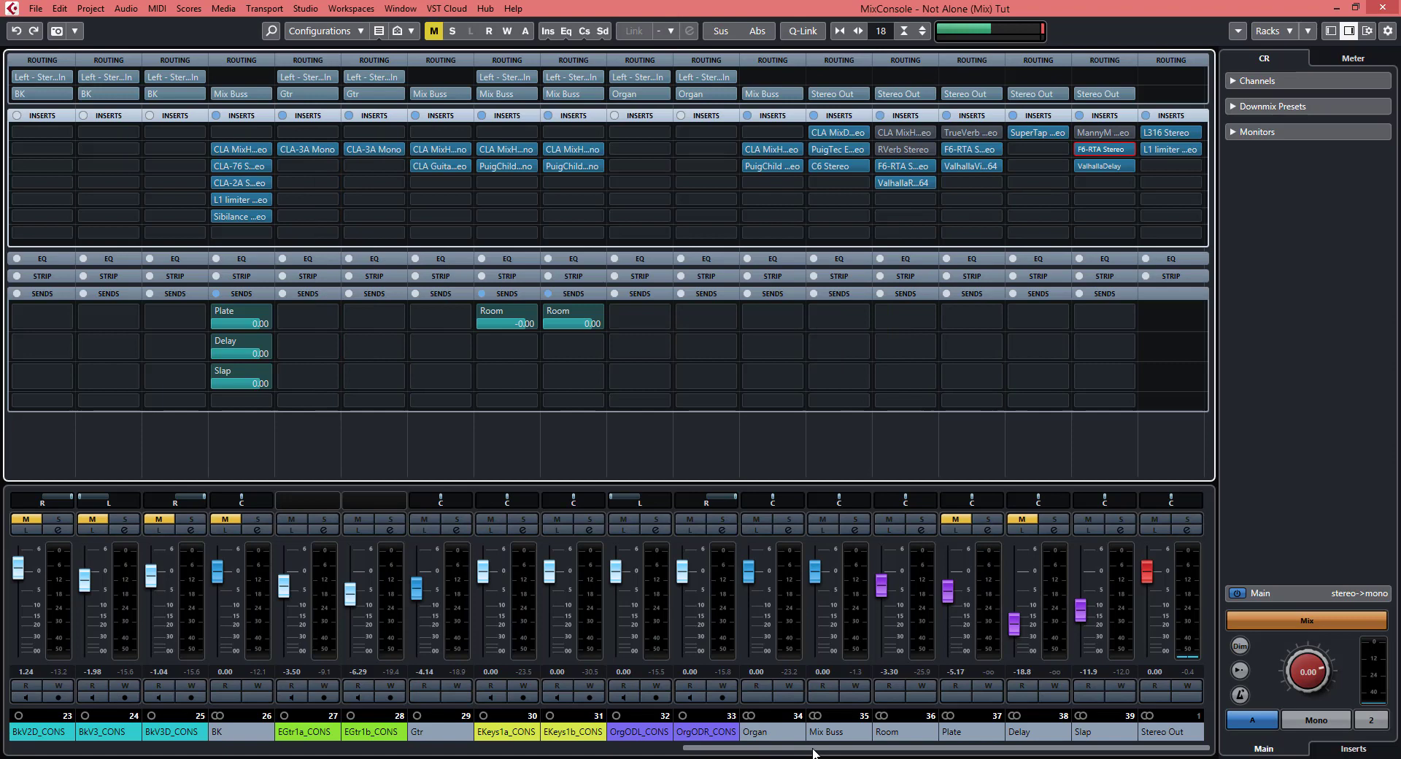
Solo the LV vocal group, audition it with and without the Slap channel, and clear all solos.
scroll(815, 751, left, 5)
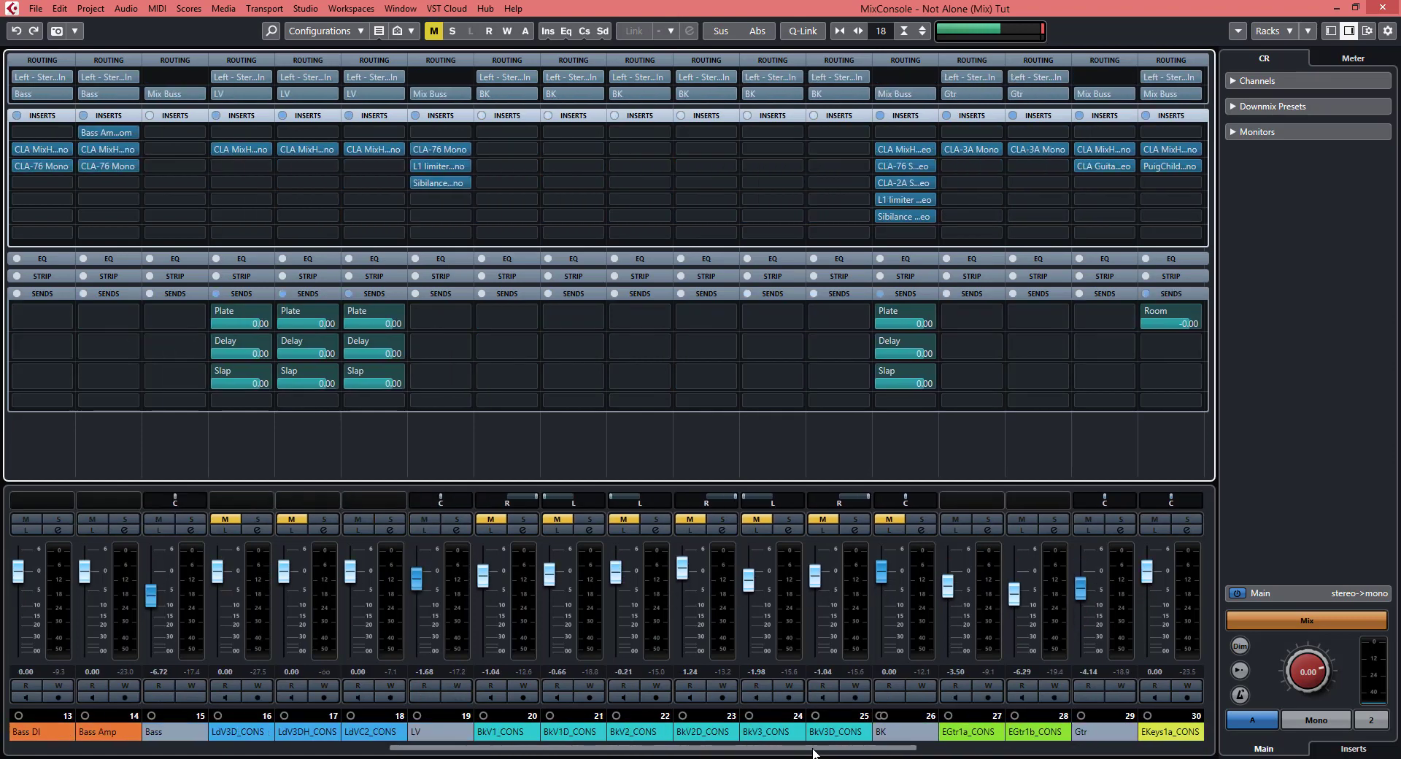
click(455, 519)
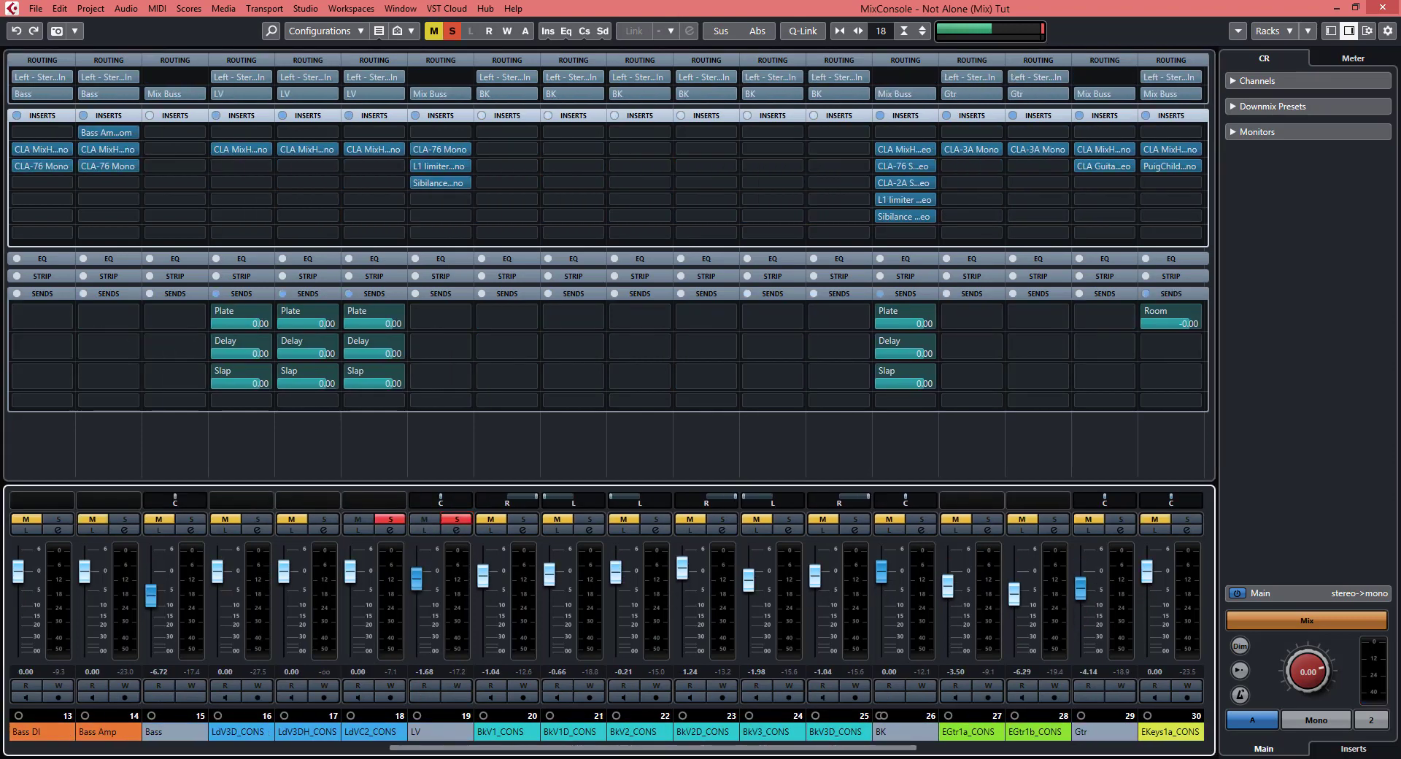
scroll(755, 750, right, 5)
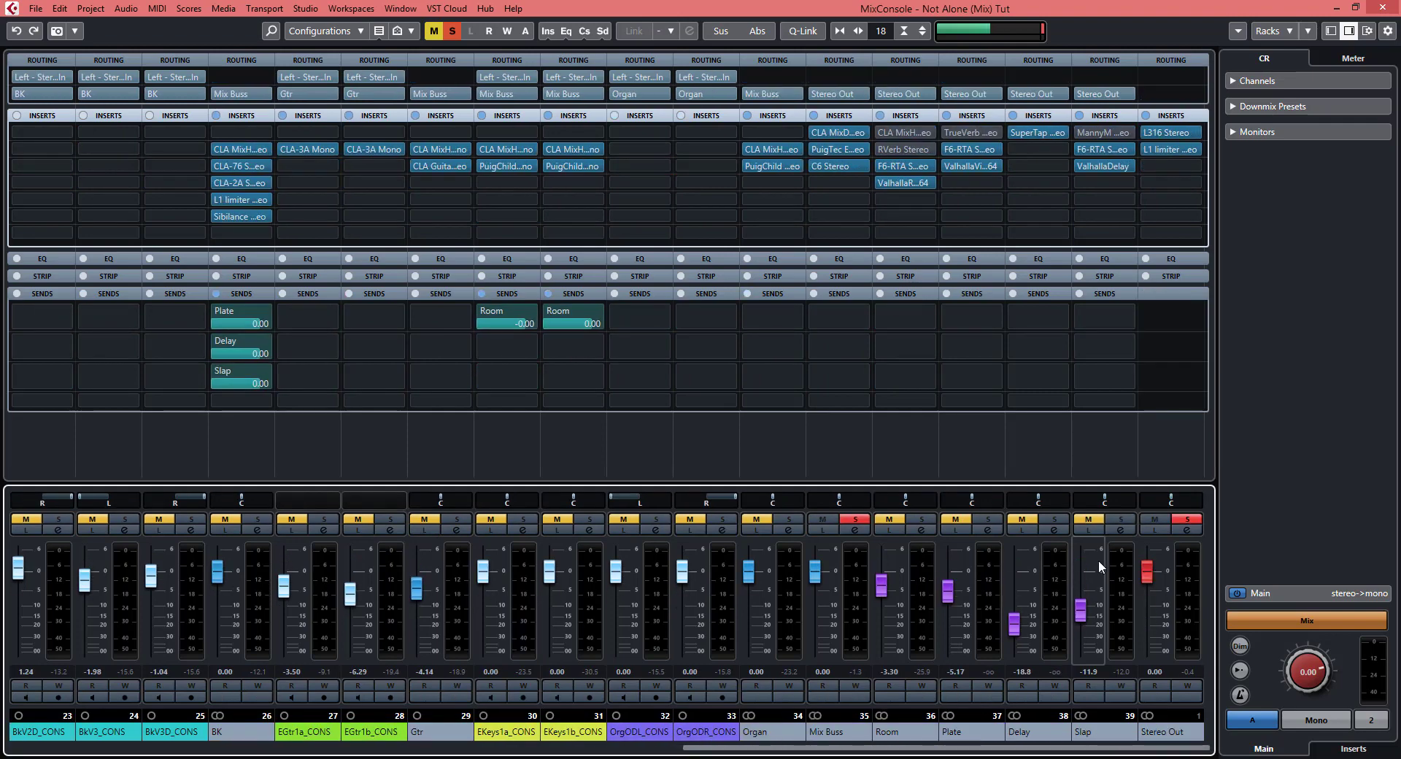
click(1121, 519)
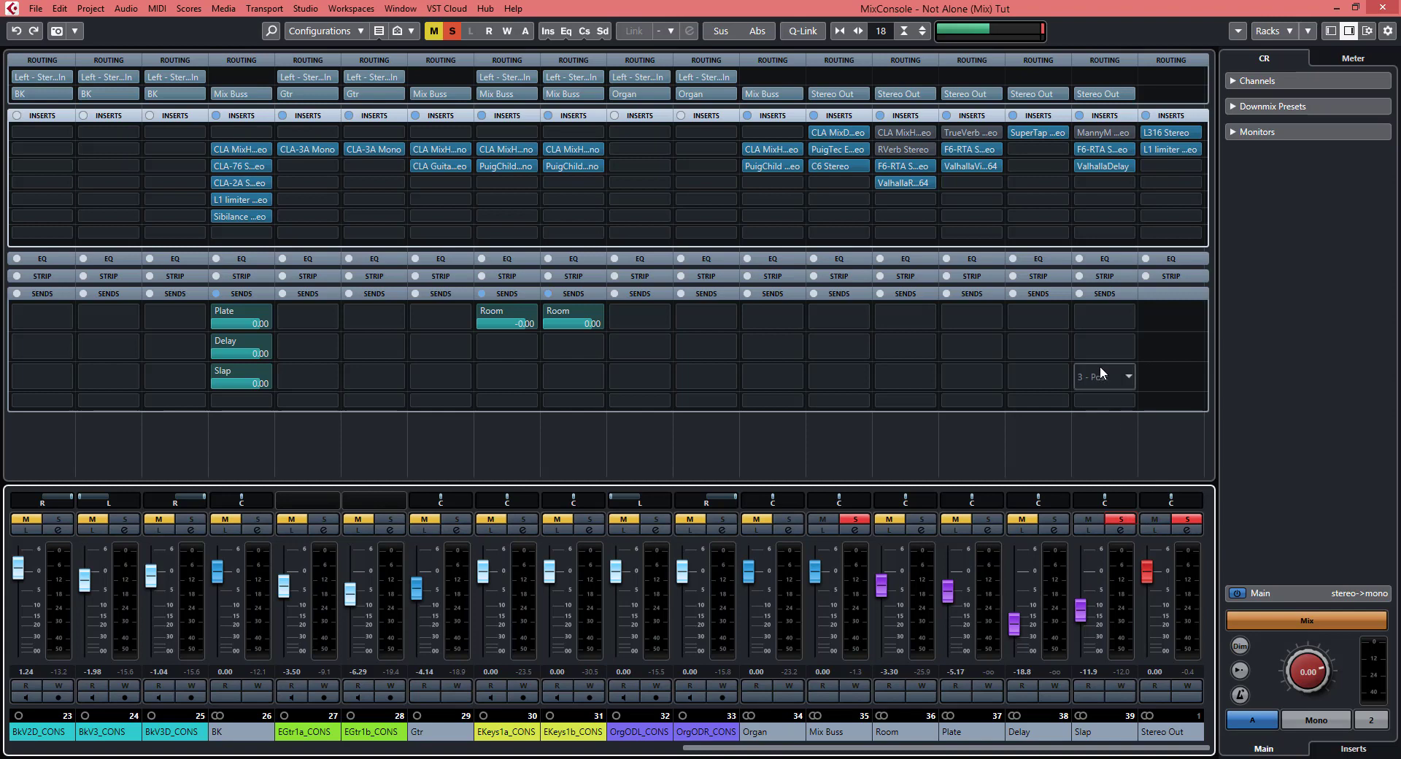
click(1121, 519)
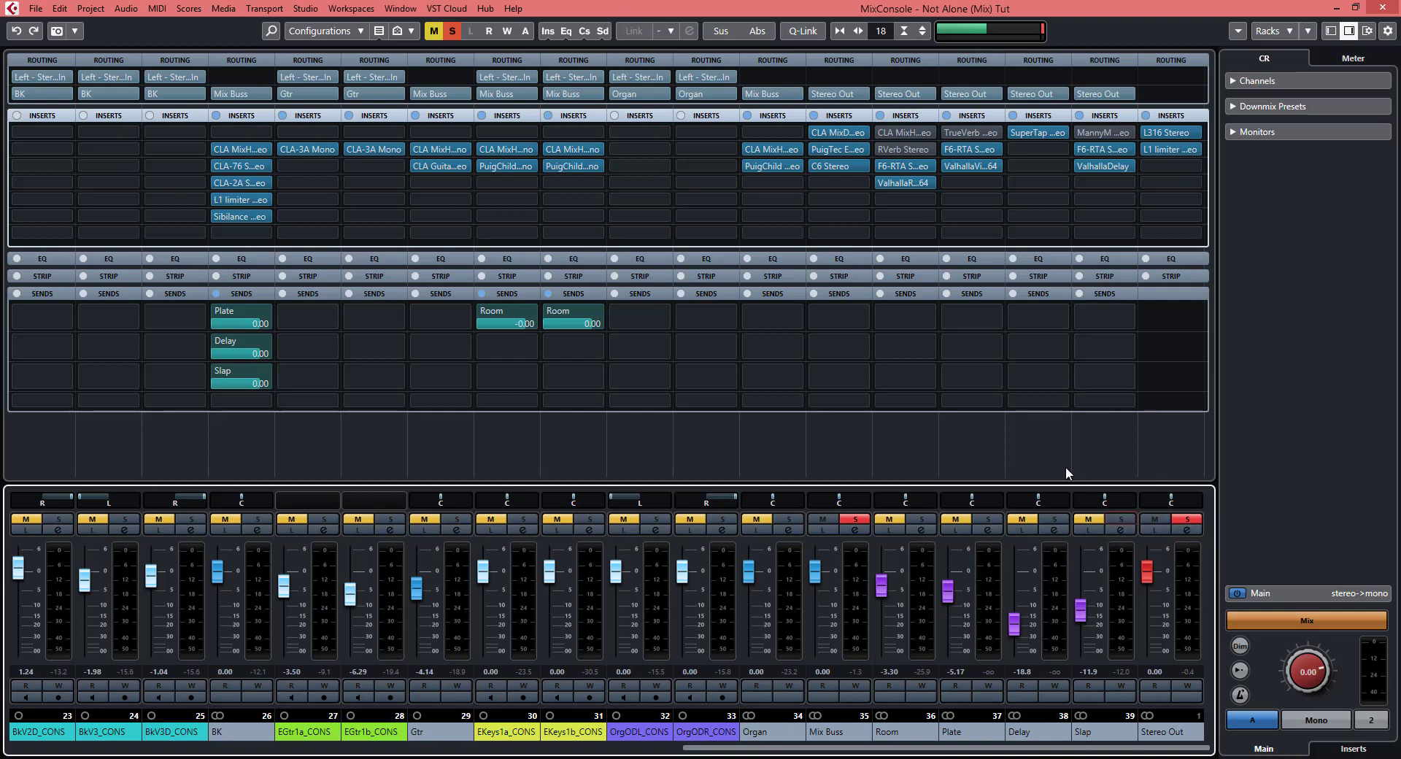
key(space)
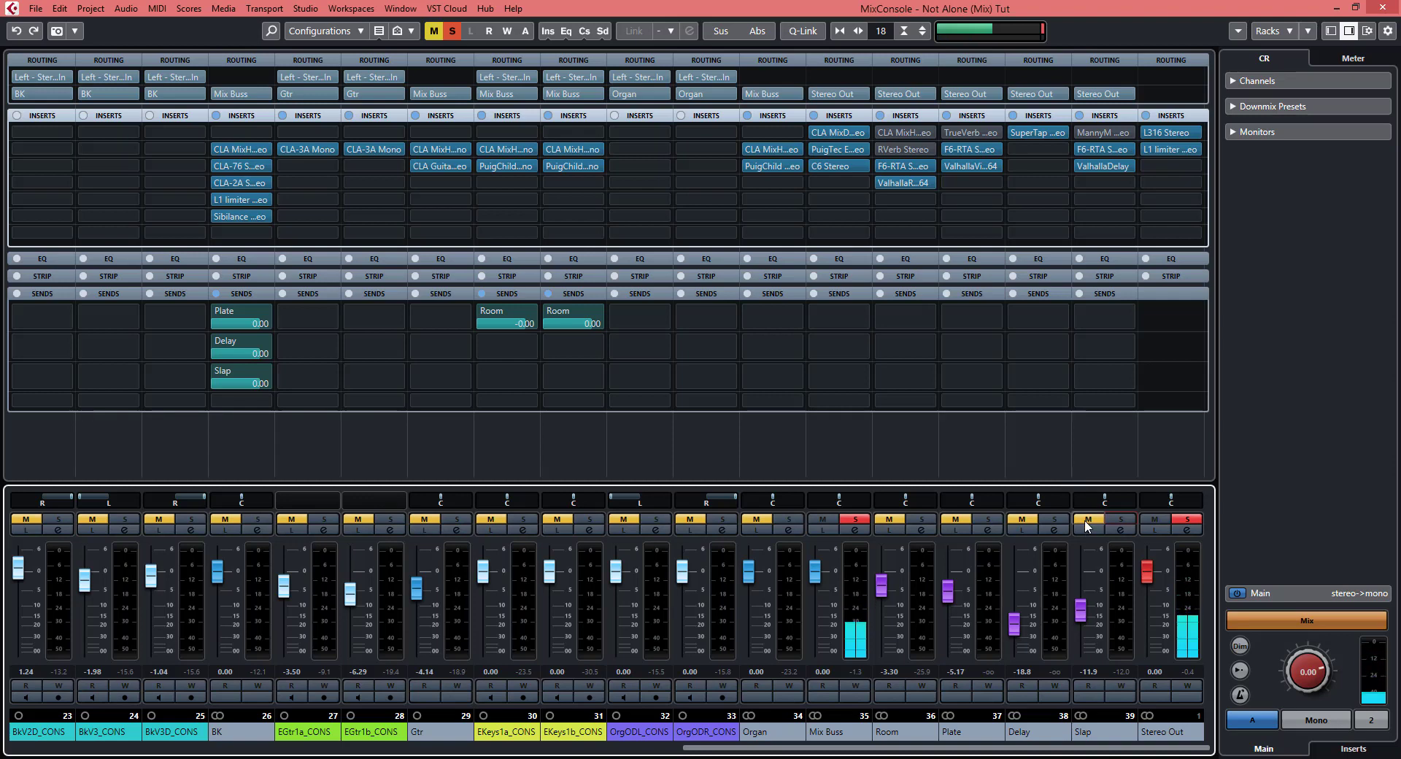
click(1121, 519)
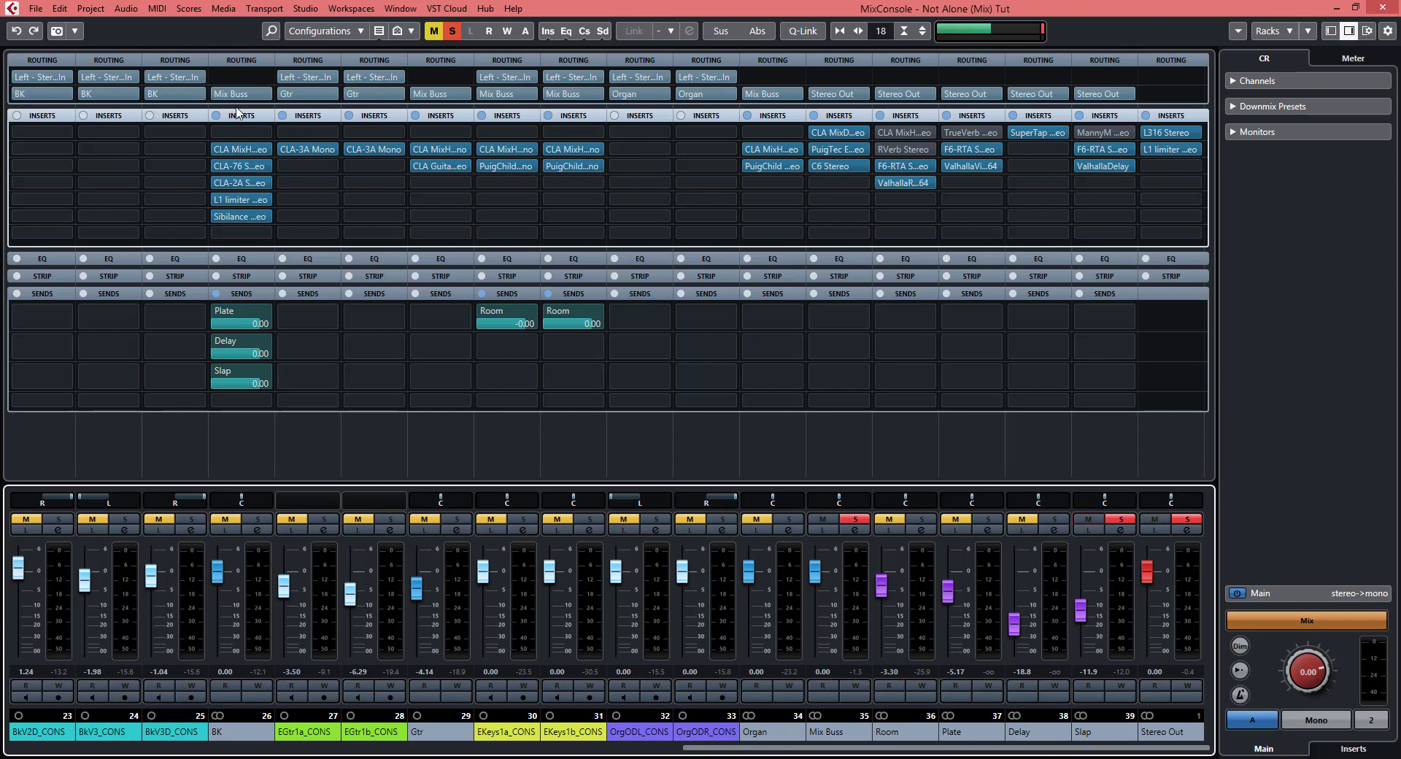
click(452, 31)
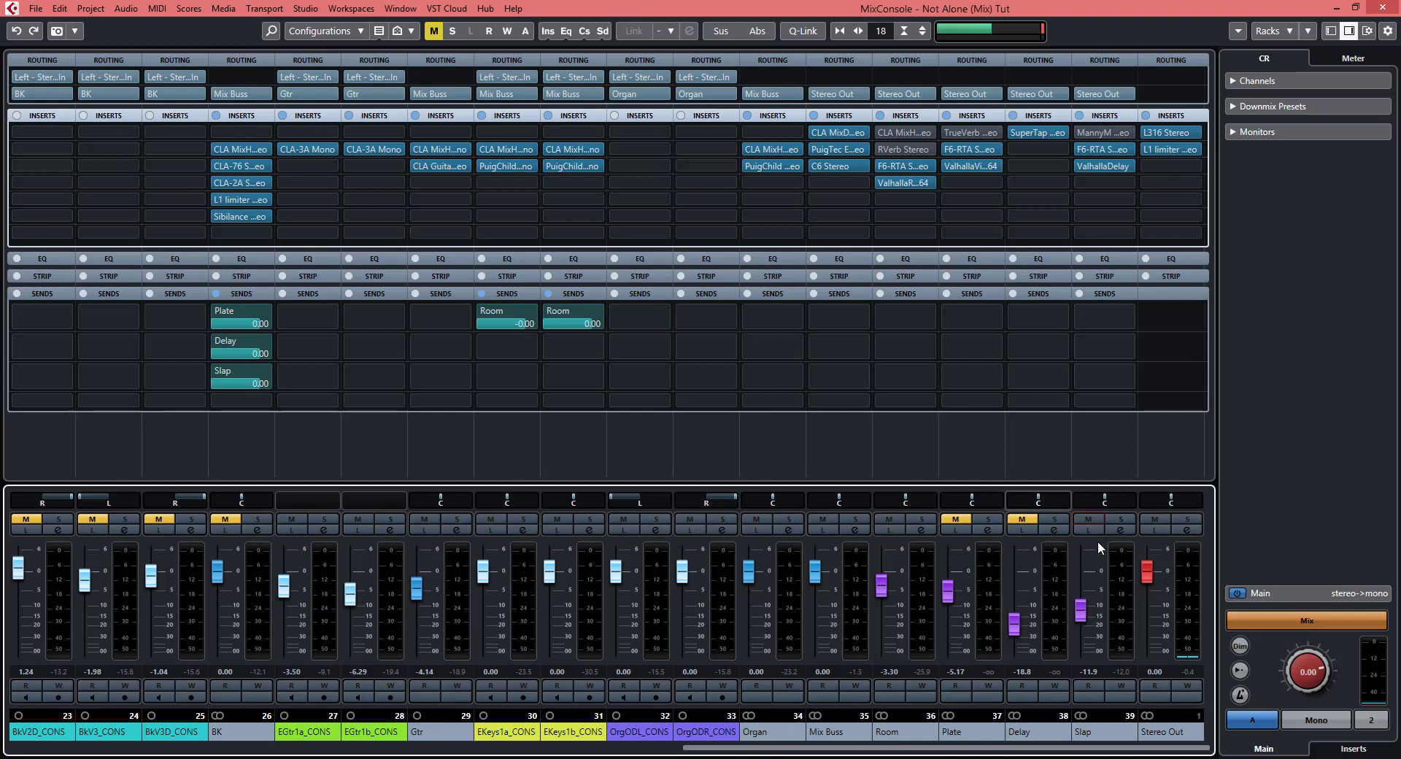
Audition the mix with the Slap channel's mute toggled, and raise its fader to about -9.07 dB.
click(1087, 518)
mouse_move(1080, 611)
mouse_down()
mouse_move(1084, 591)
mouse_move(1083, 629)
mouse_move(1082, 604)
mouse_up()
Return to the project window and move the playback position to bar 83, before the C2 marker.
key(F3)
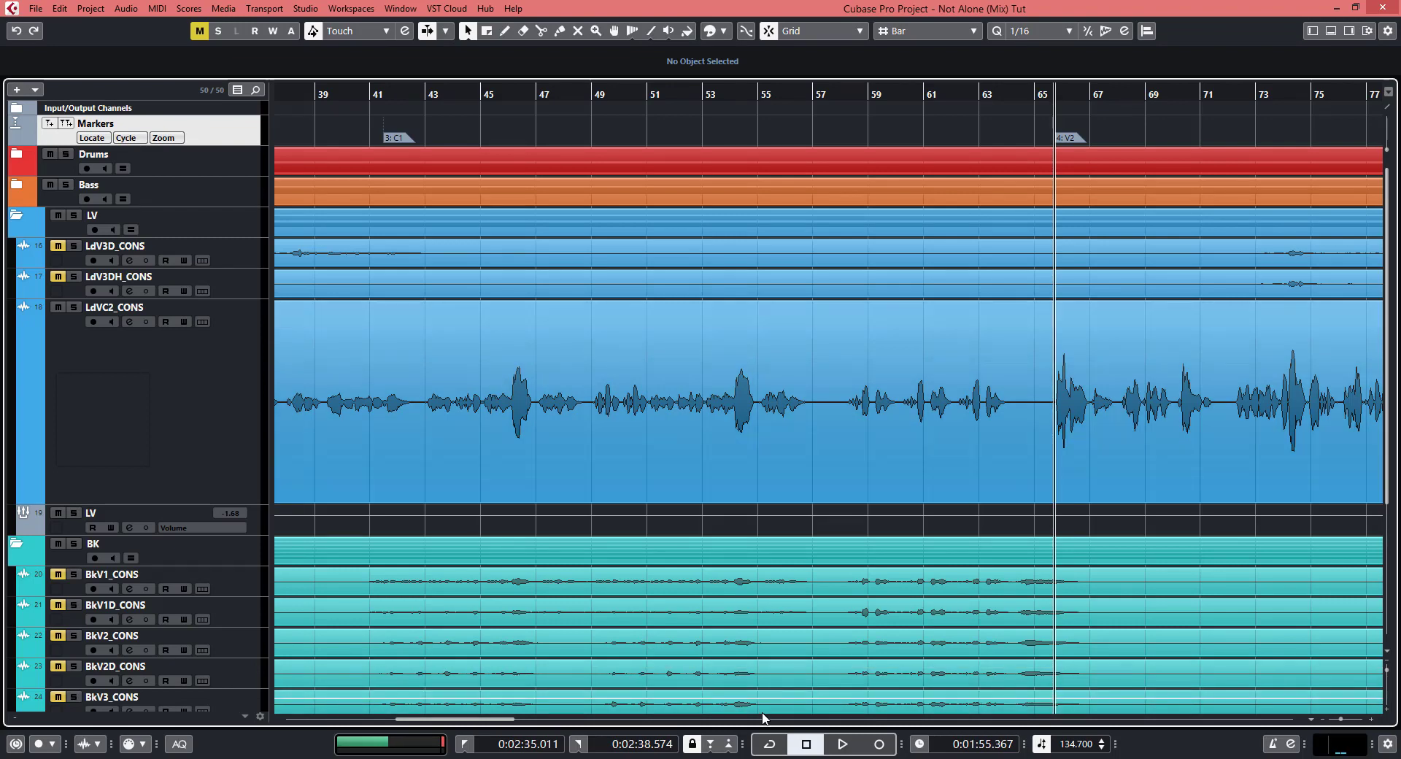
key(3)
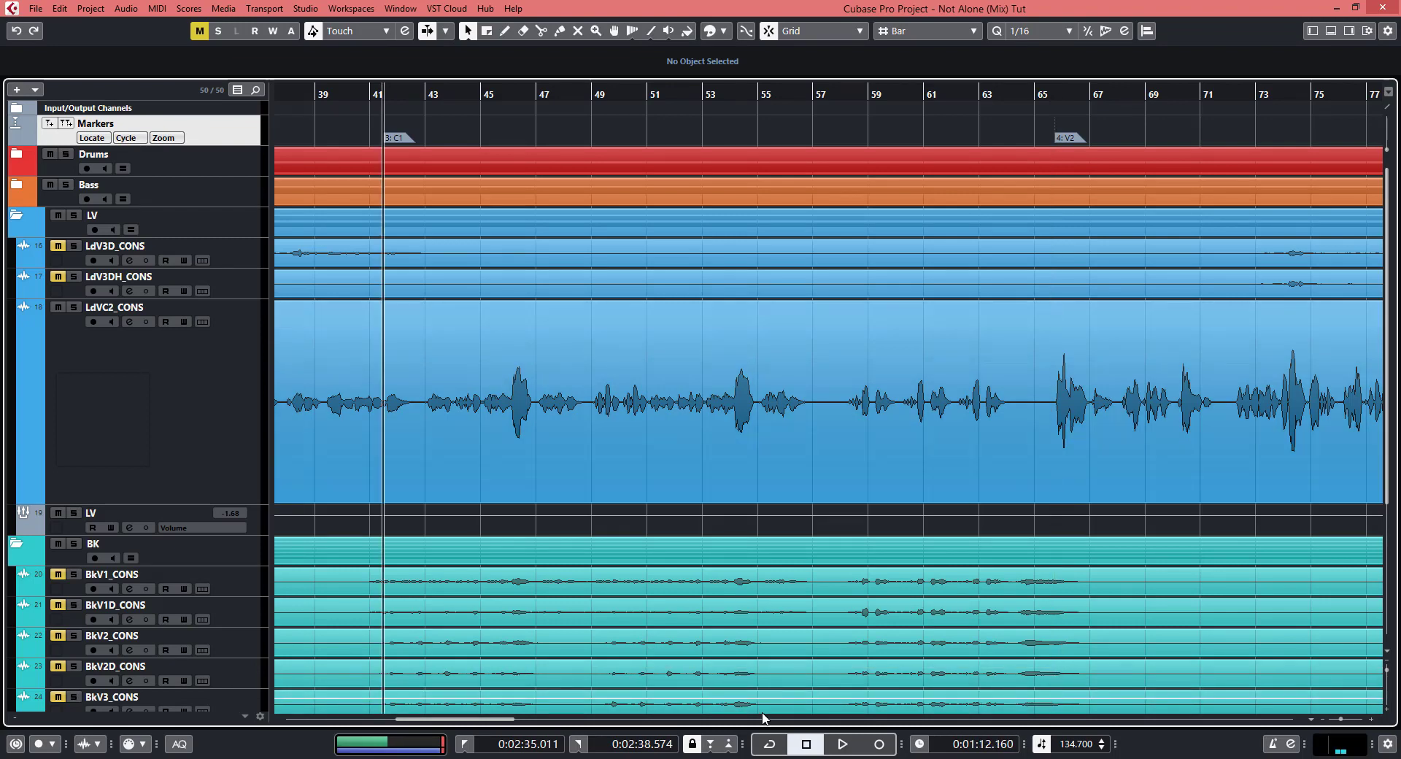
key(5)
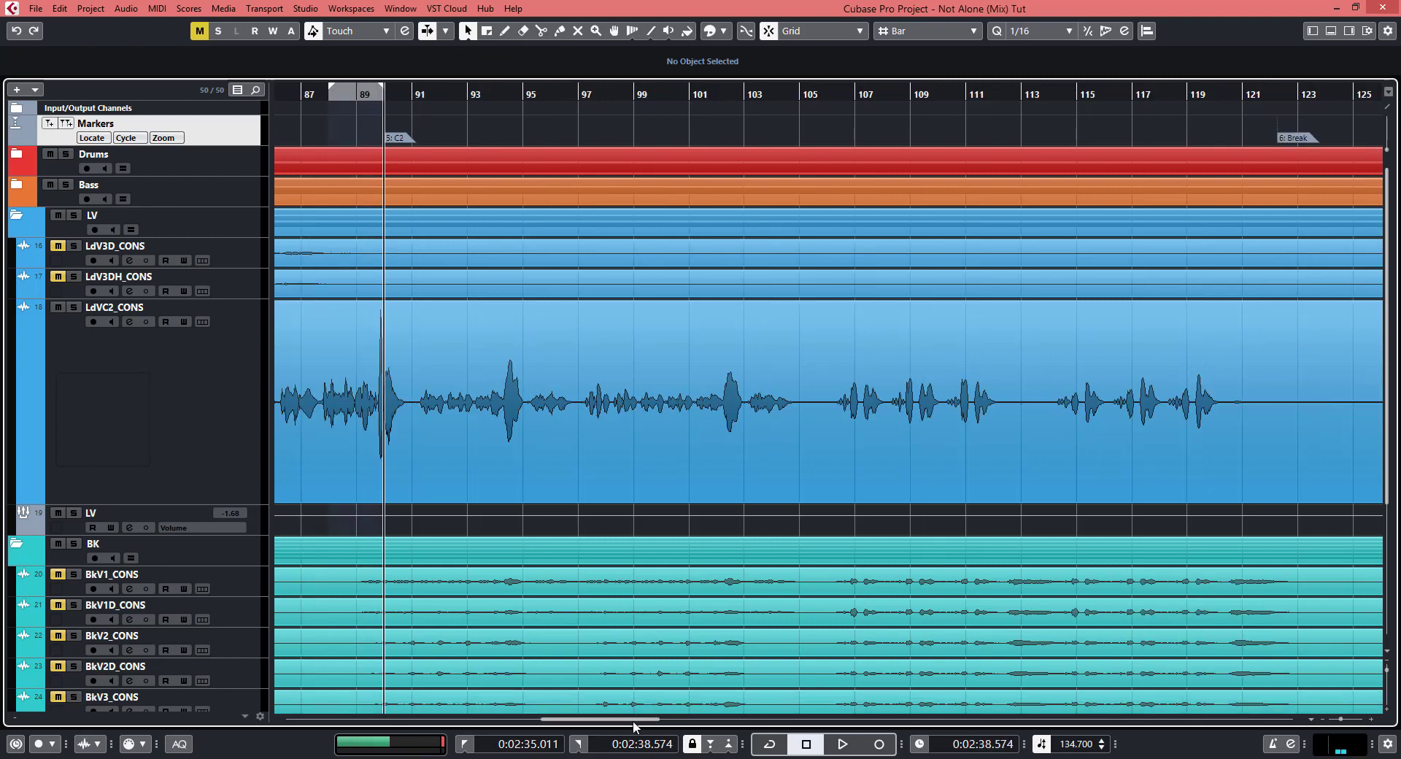
scroll(633, 724, left, 3)
scroll(633, 724, left, 1)
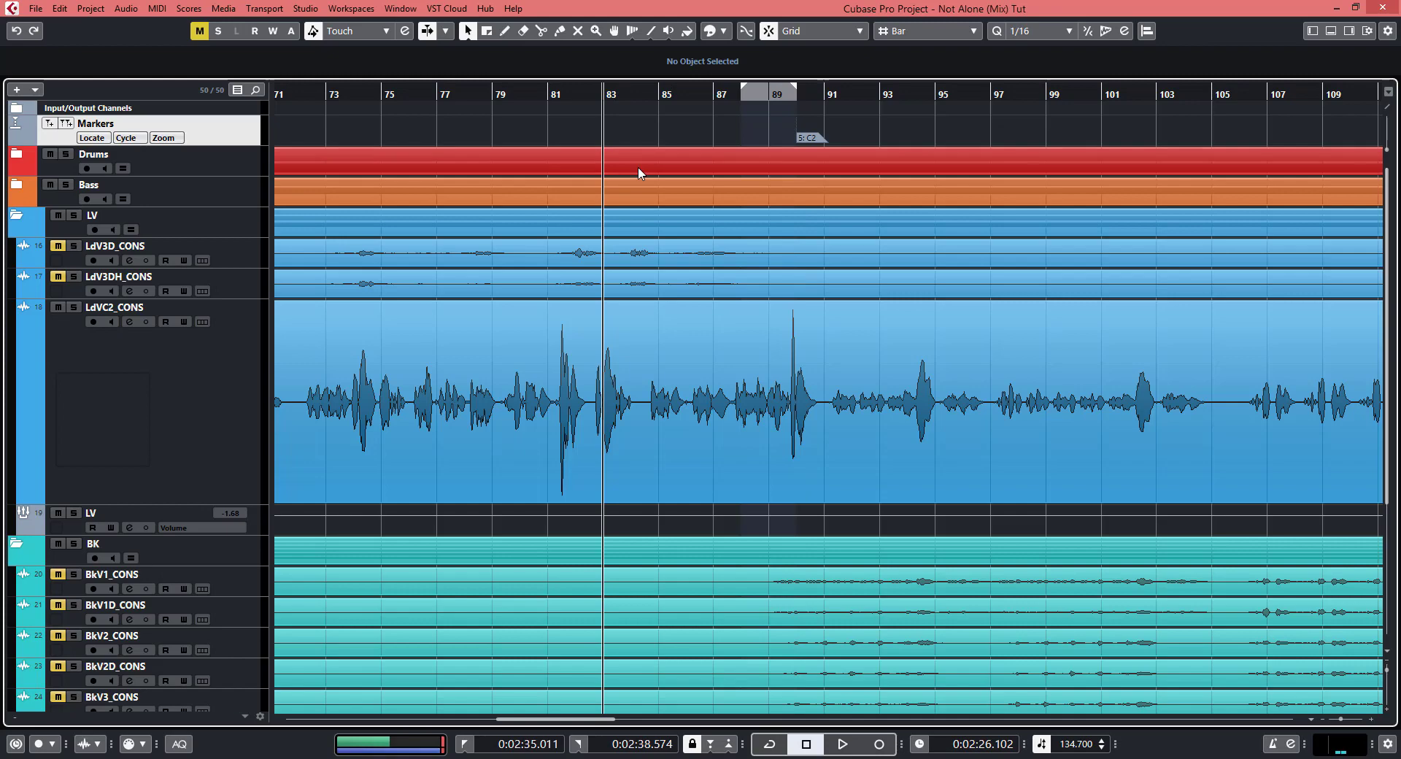
Adjust the Slap channel's fader in the mixer while listening to playback, setting it to about -13.1 dB.
key(F3)
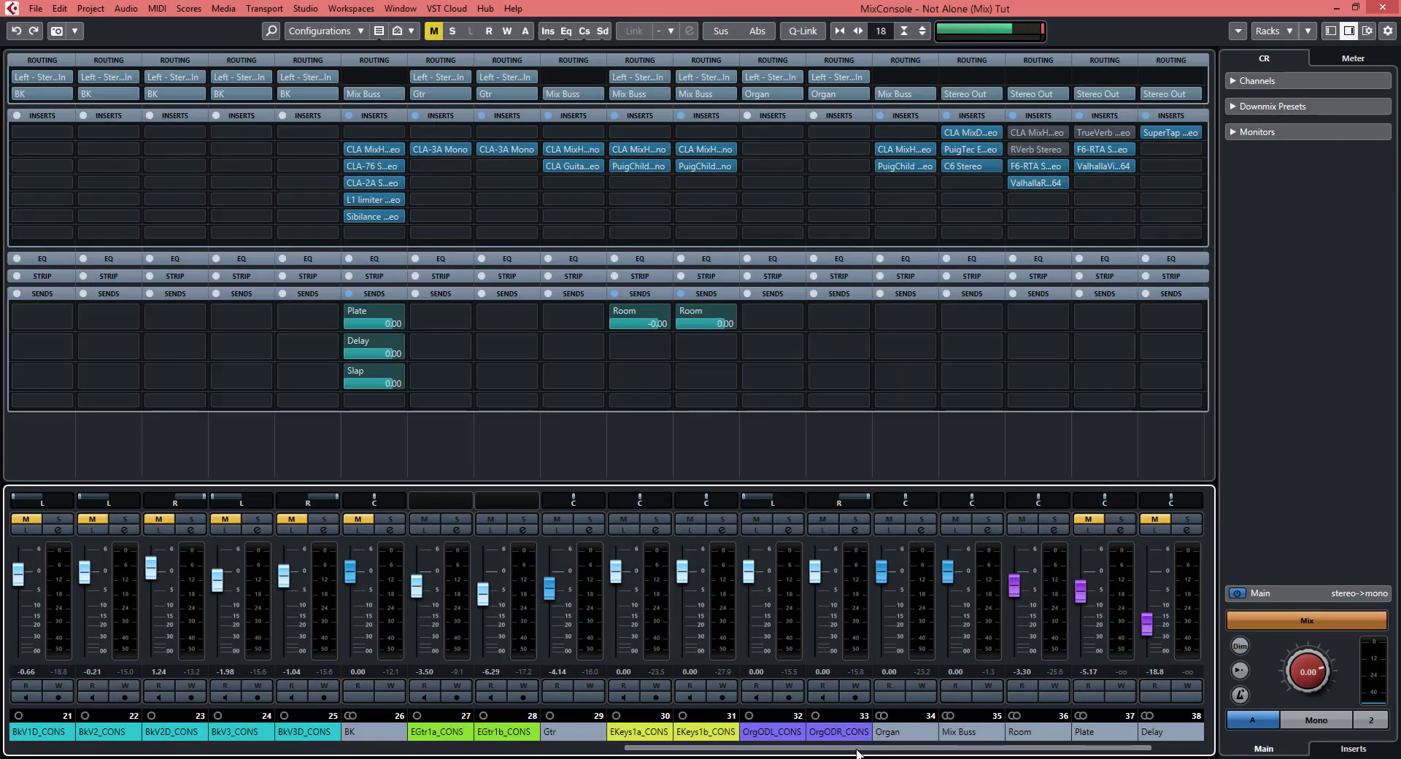
scroll(893, 748, right, 2)
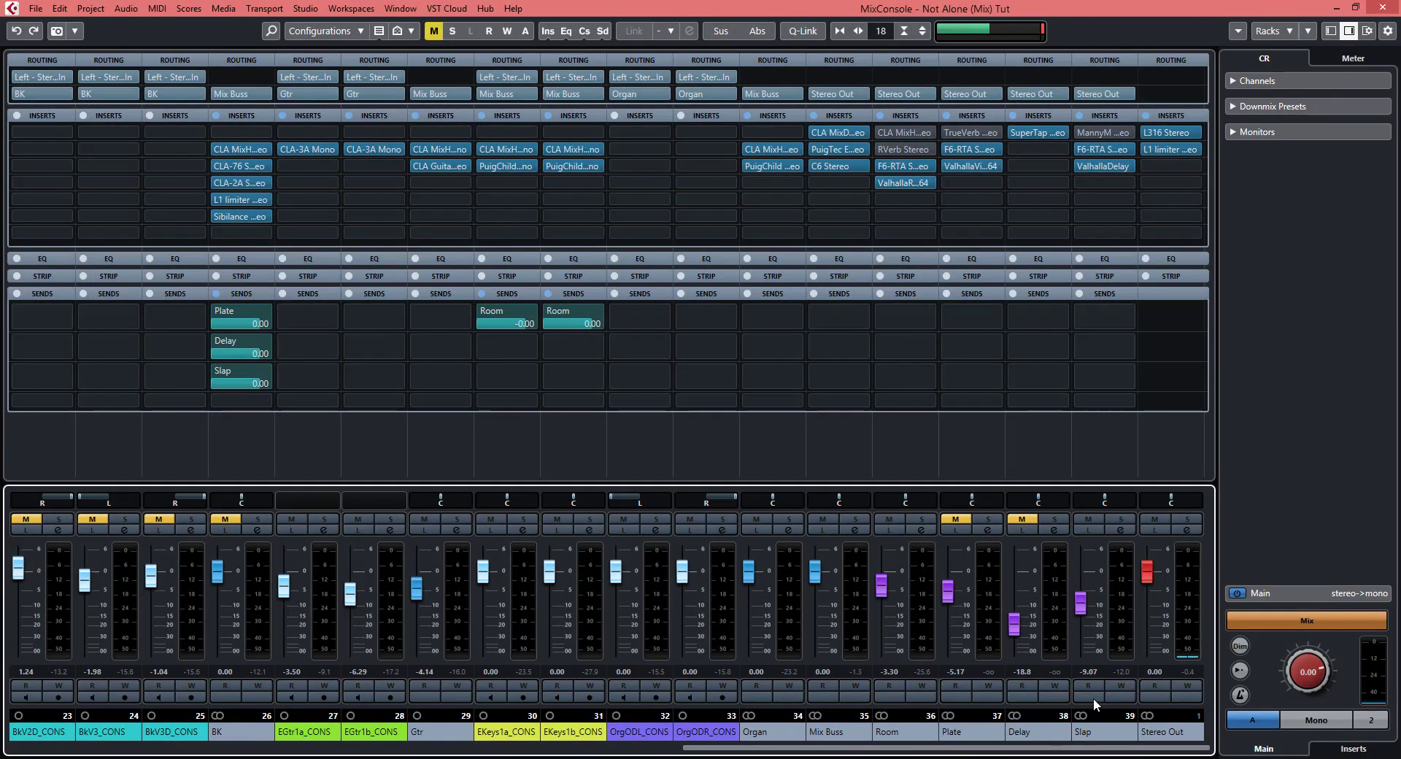
click(1081, 608)
drag(1082, 607, 1081, 614)
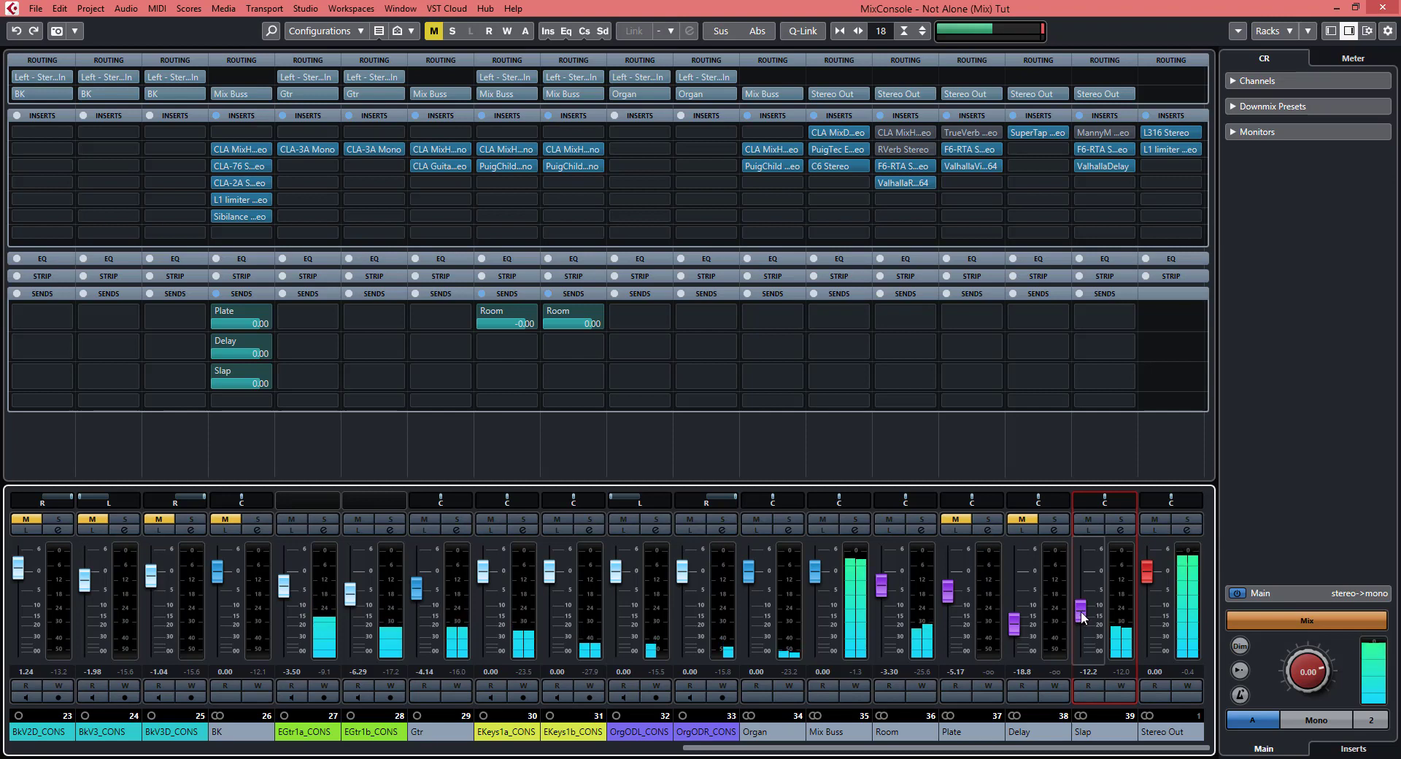
drag(1083, 616, 1084, 597)
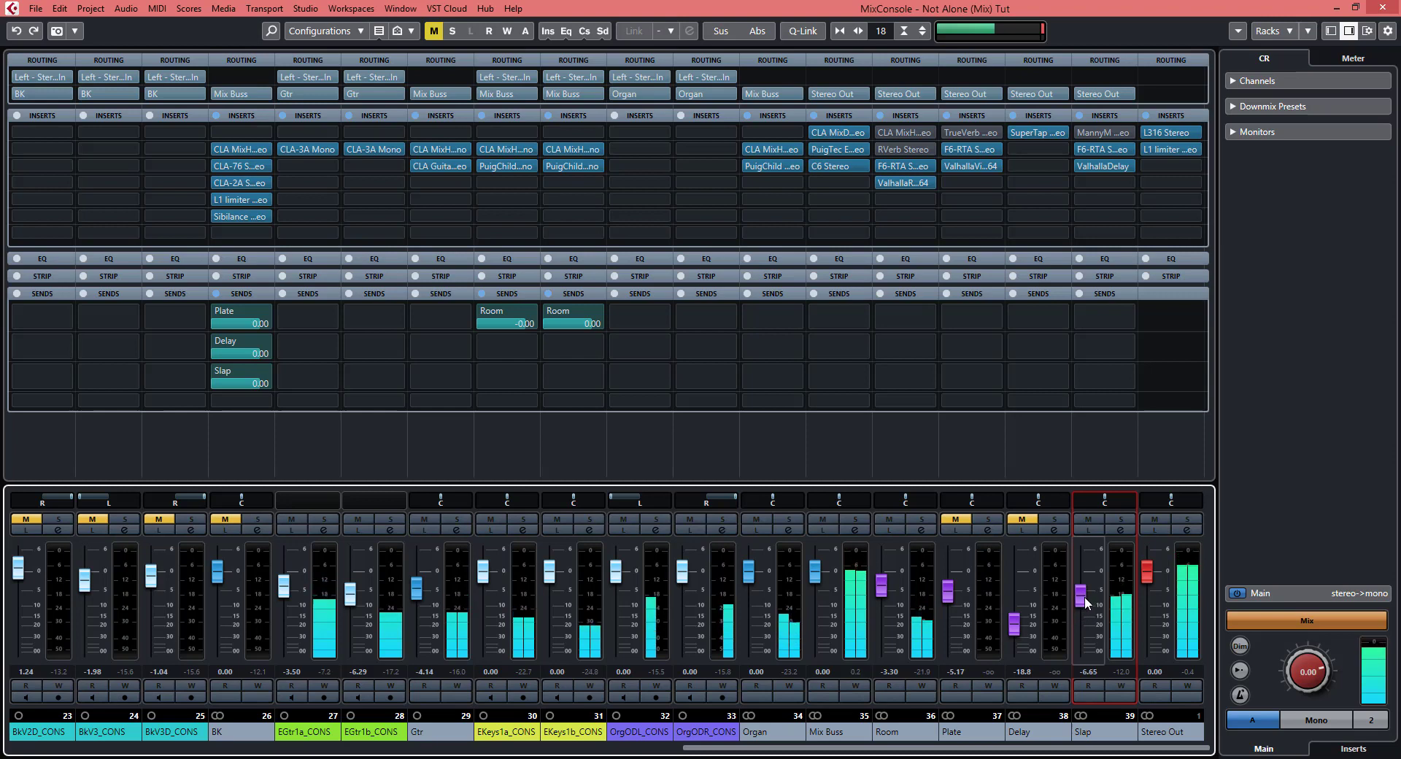
drag(1085, 597, 1084, 598)
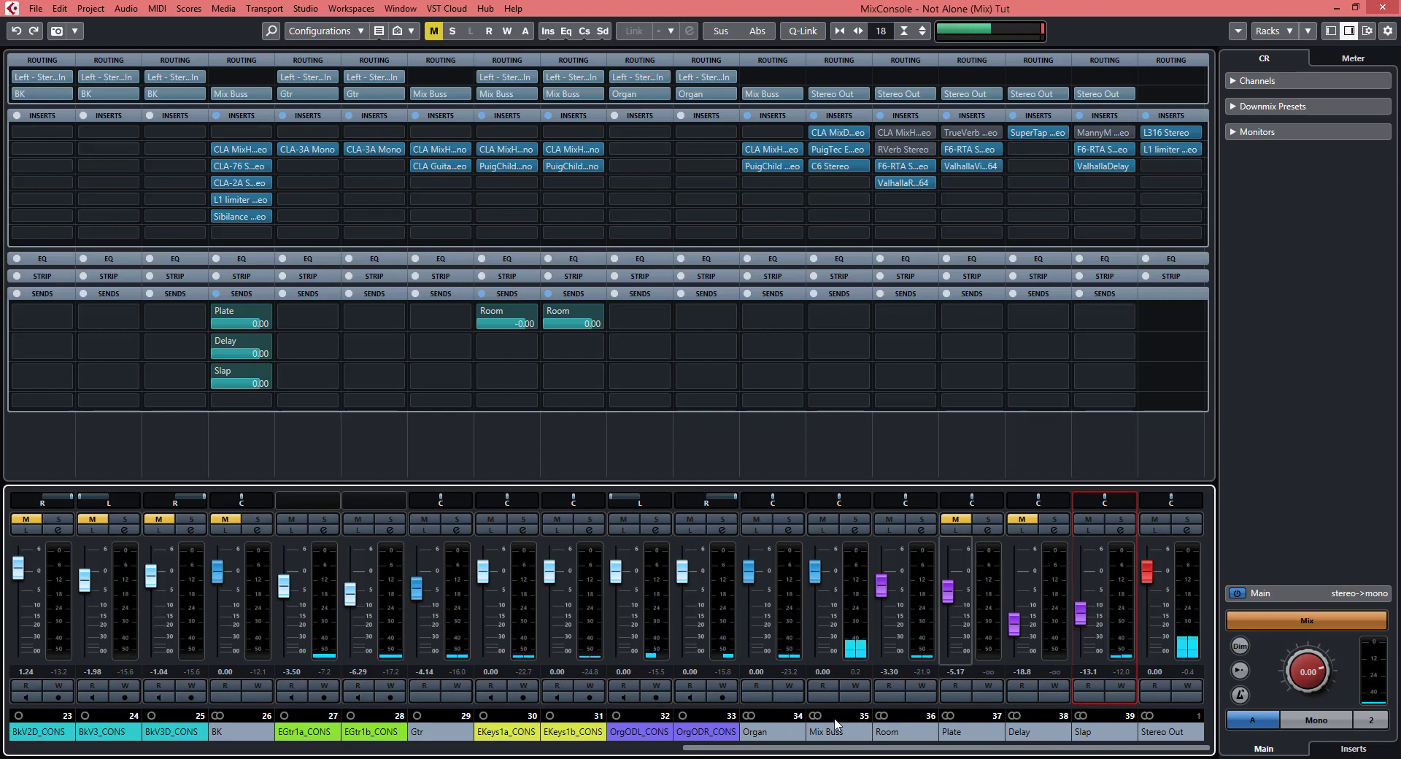
Unmute the backing vocals, BK group and the LdV3D and LdV3DH doubles, and play back the mix.
scroll(820, 747, left, 4)
scroll(821, 747, left, 2)
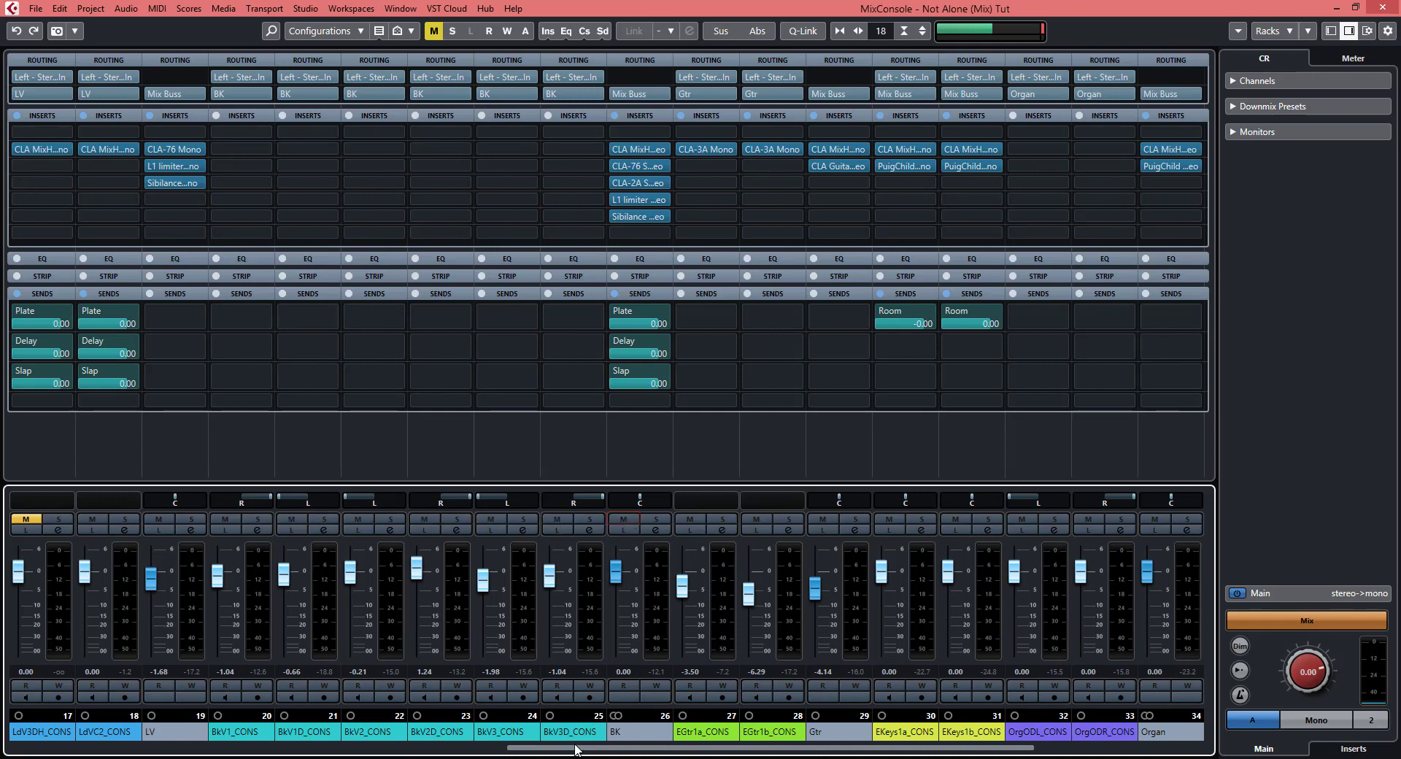
scroll(575, 748, left, 5)
click(292, 529)
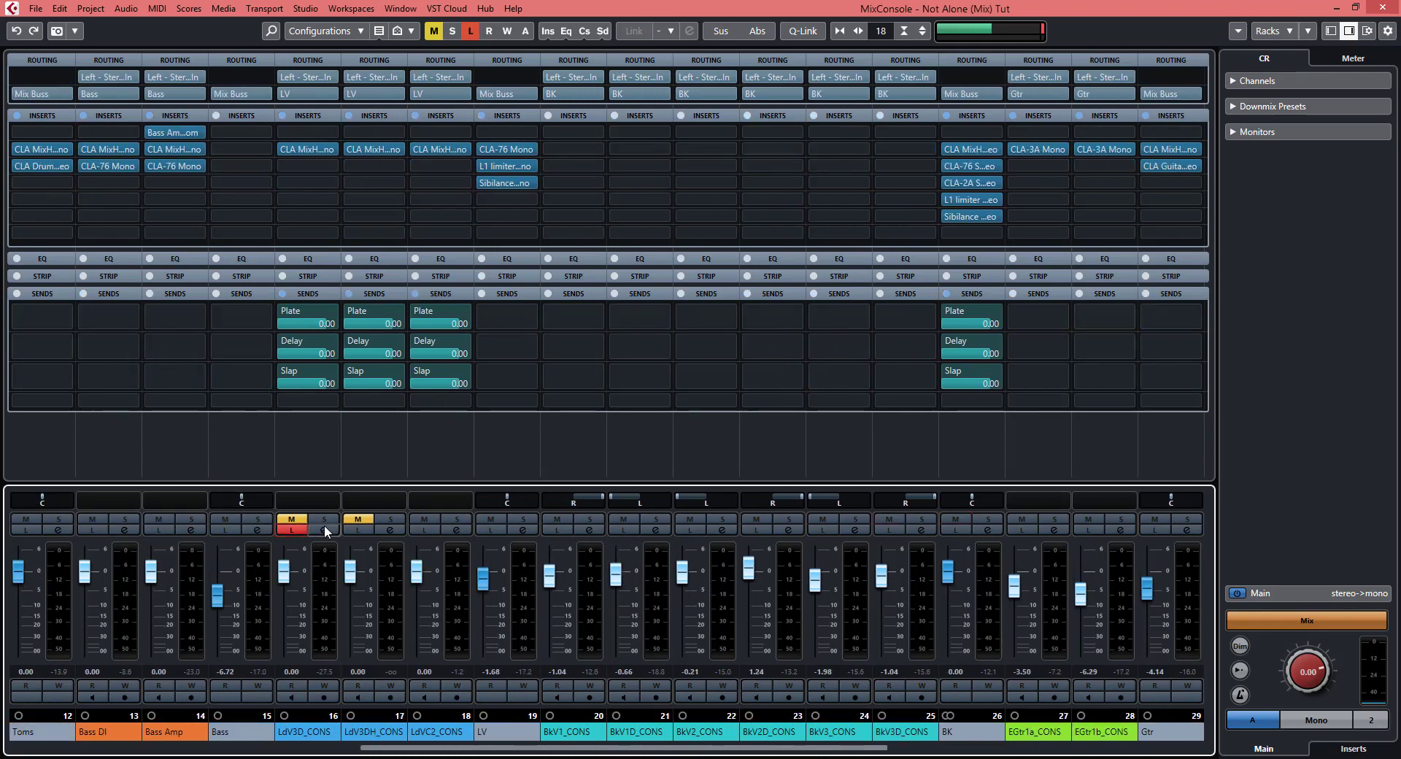
click(359, 519)
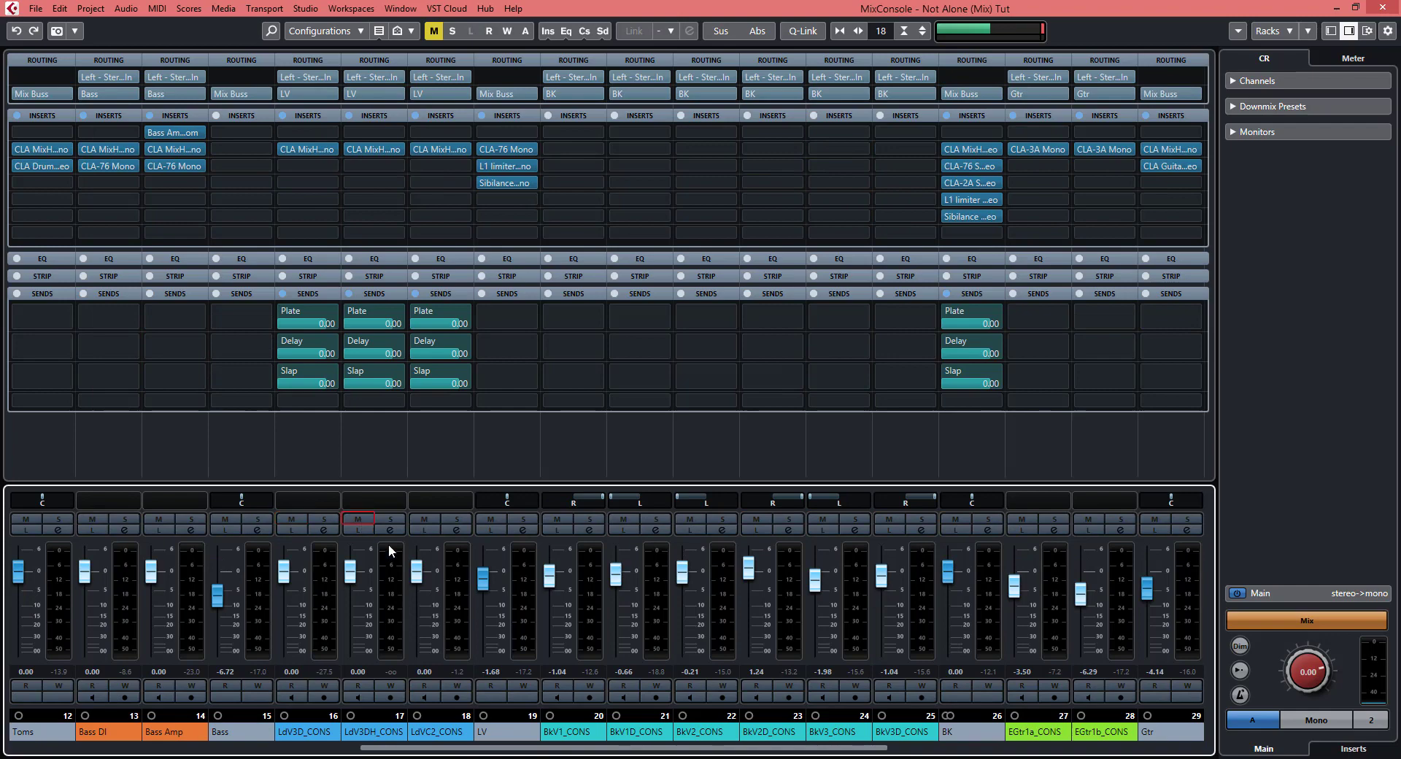
scroll(724, 747, right, 11)
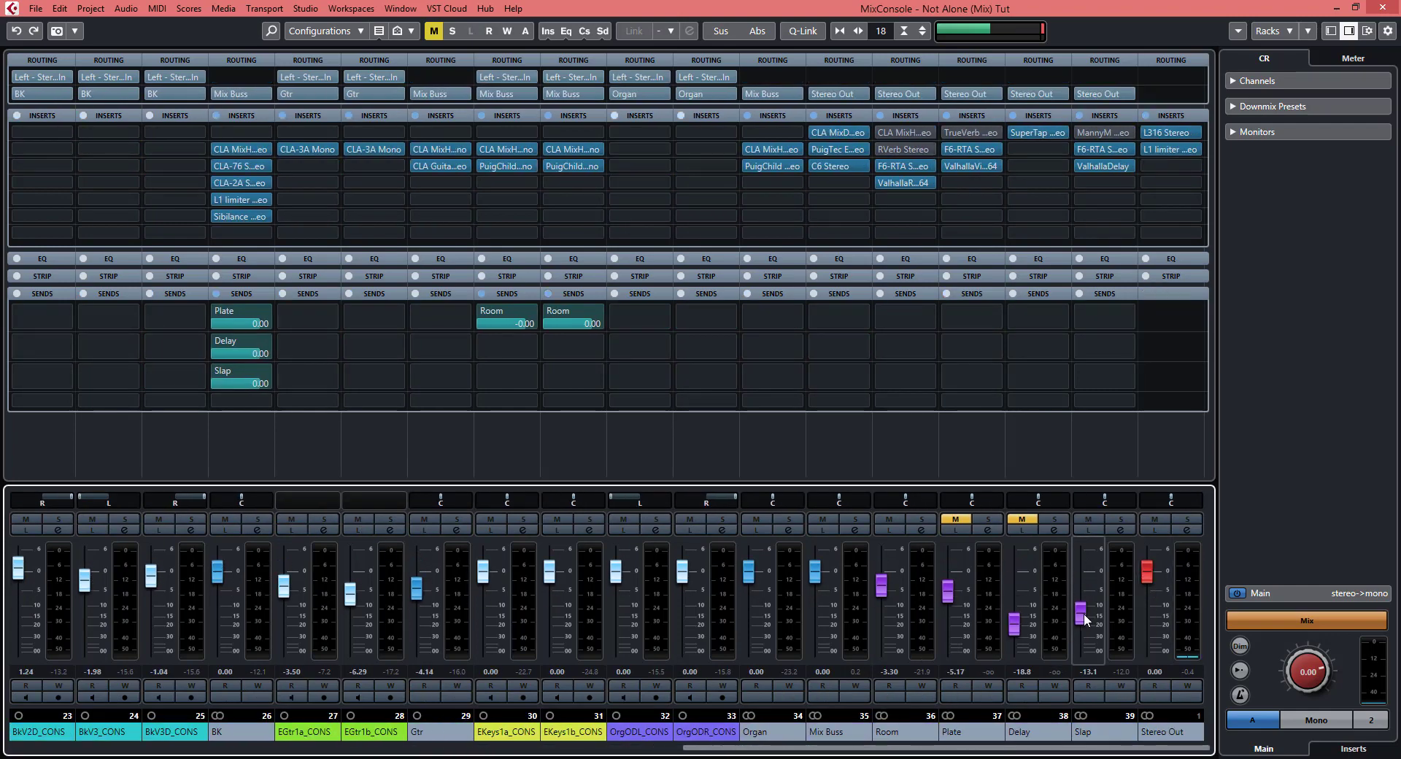
key(space)
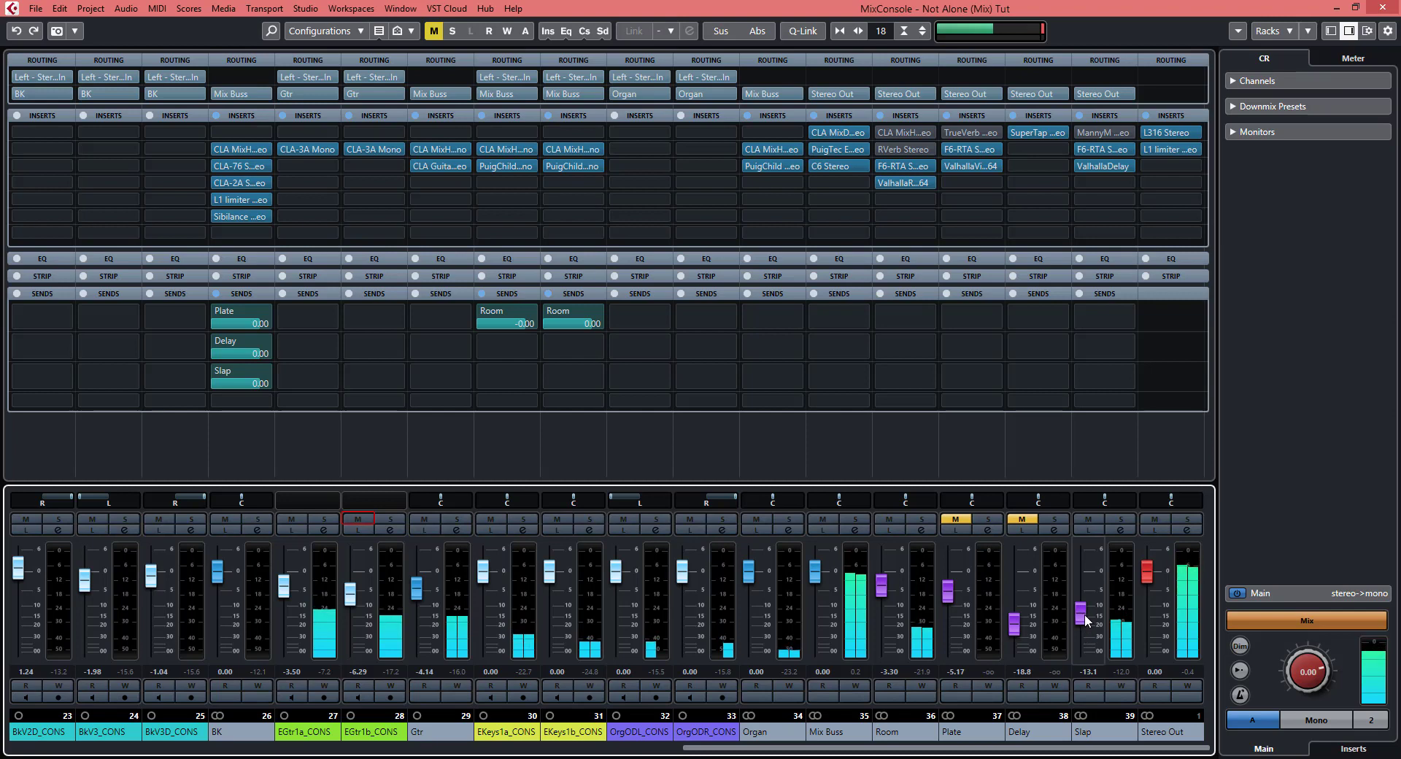
Raise the Slap channel's fader to about -8.31 dB and on to -5.70 dB, toggling its mute at each level to compare the full mix.
drag(1083, 614, 1086, 602)
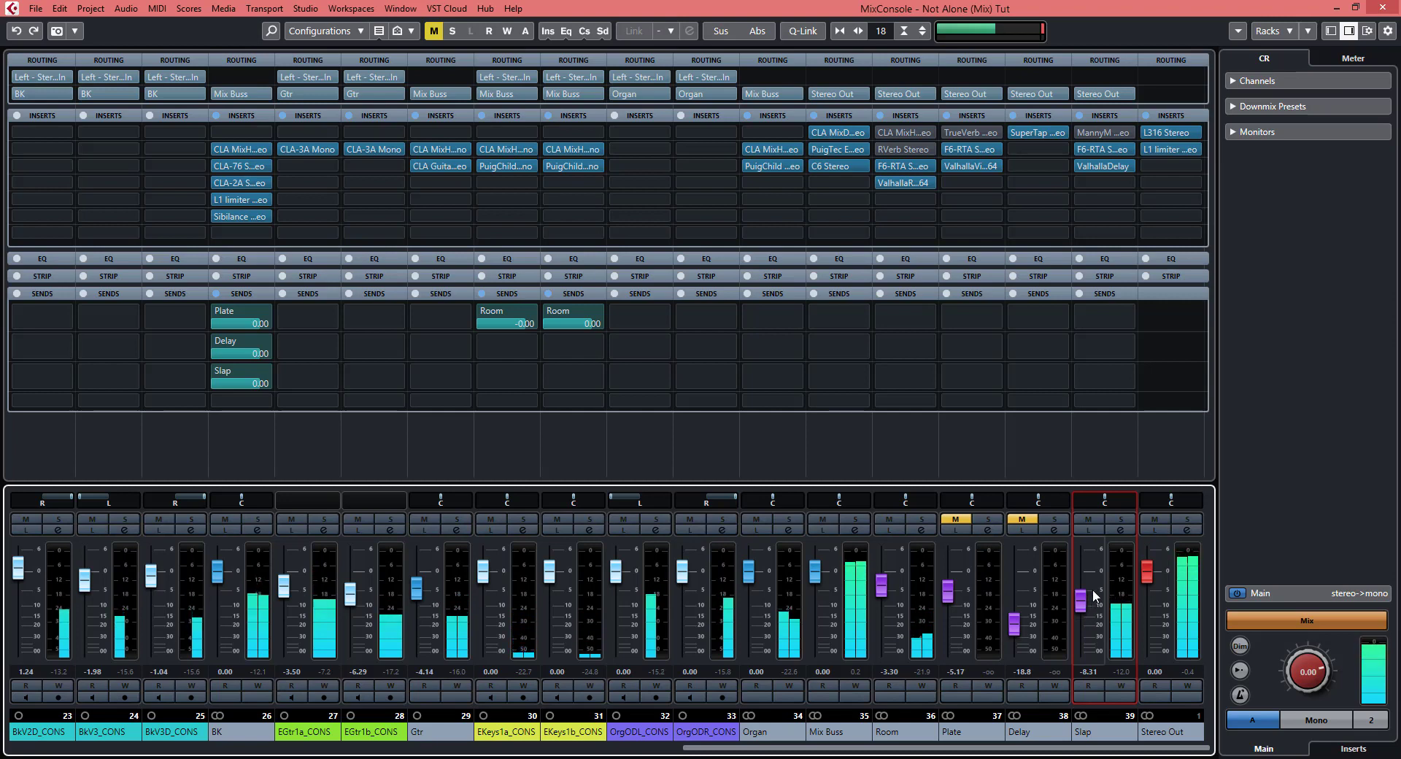
click(1086, 520)
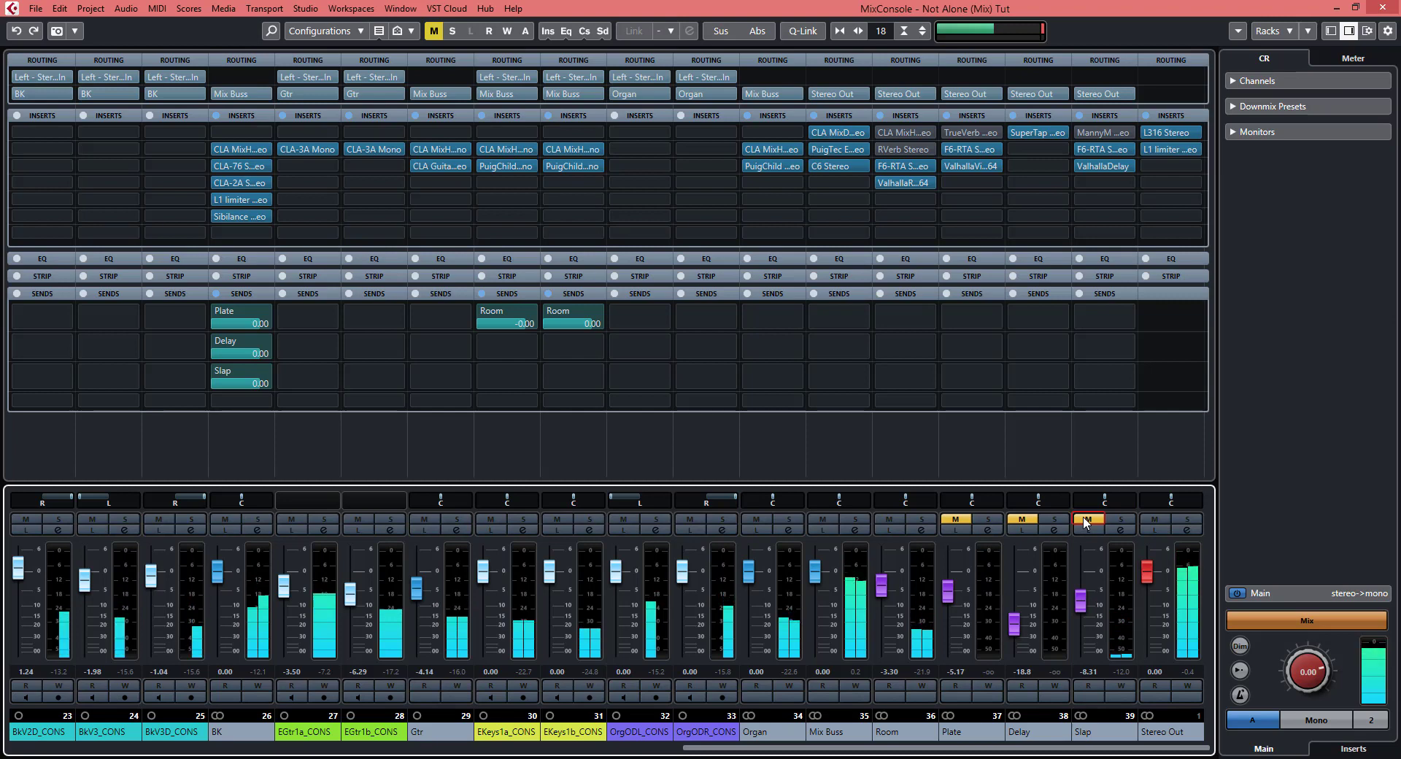
click(1086, 519)
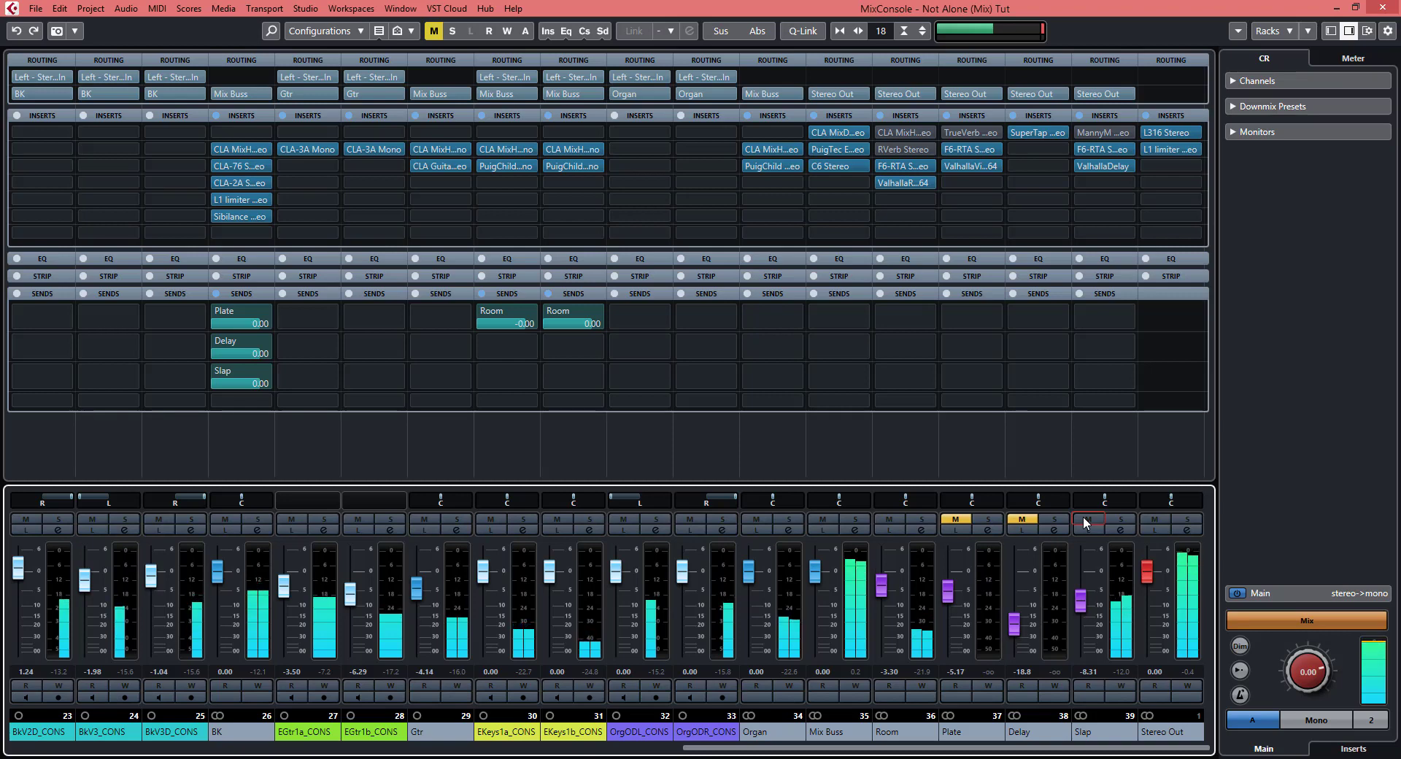
drag(1083, 604, 1081, 596)
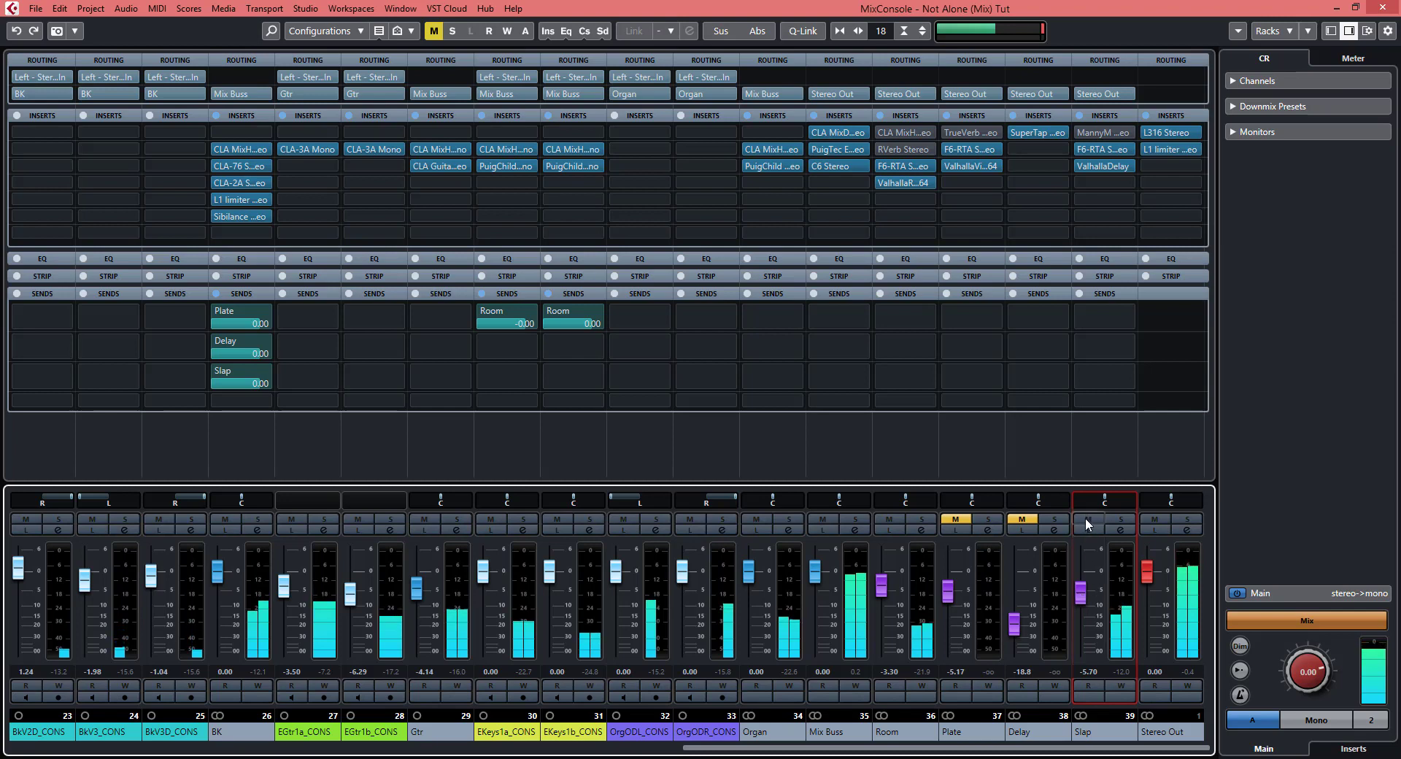
click(1088, 519)
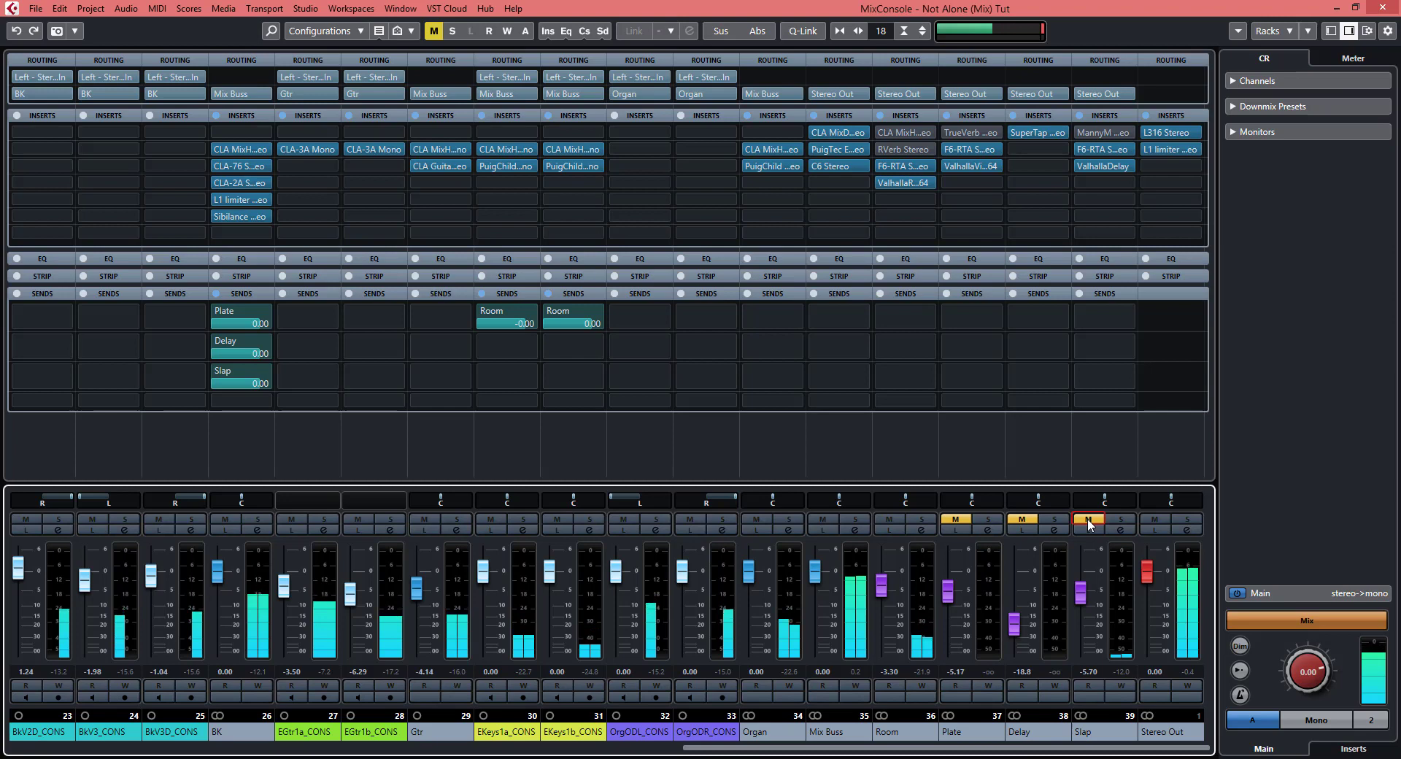
click(1088, 520)
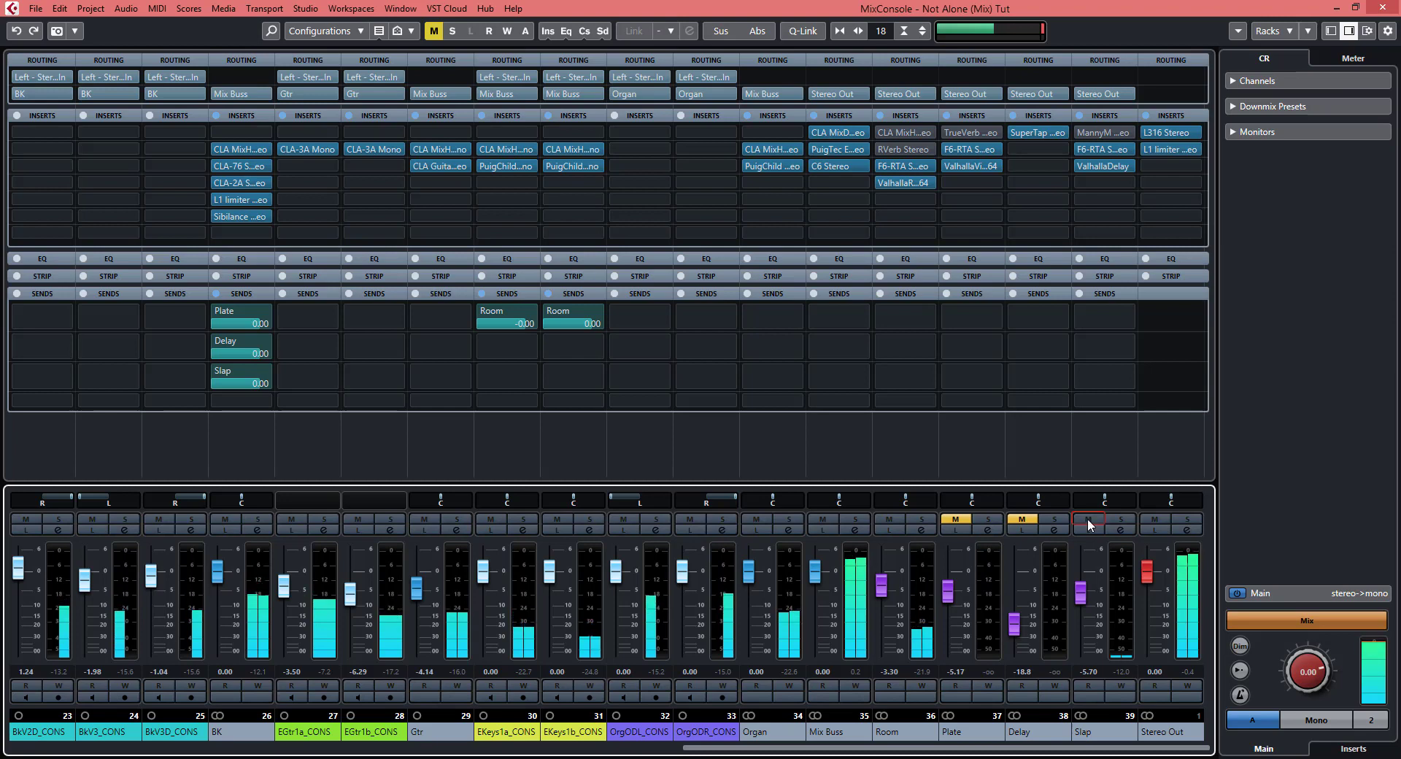